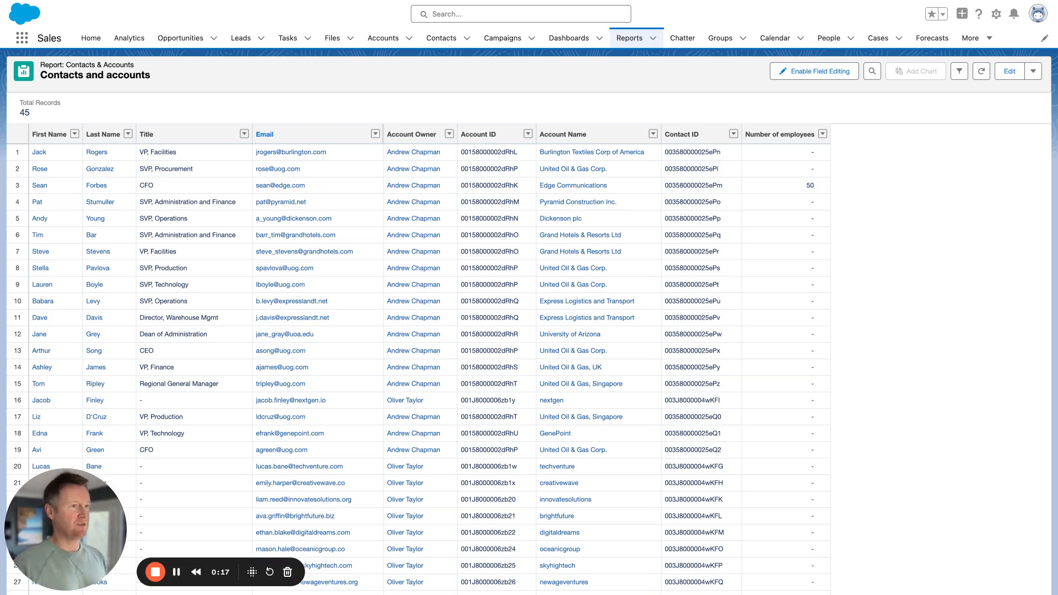
- Review the Snowflake TEST/PUBLIC tables, then switch to the Convayr shared connections dashboard
{"action": "left_click", "coordinate": [271, 2]}
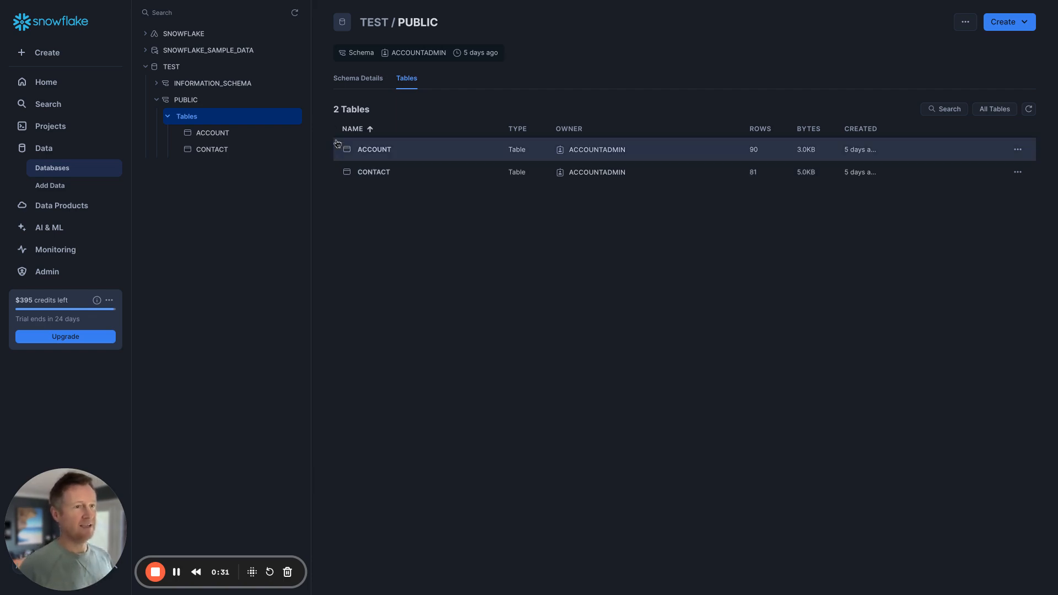
{"action": "key", "text": "ctrl+Tab"}
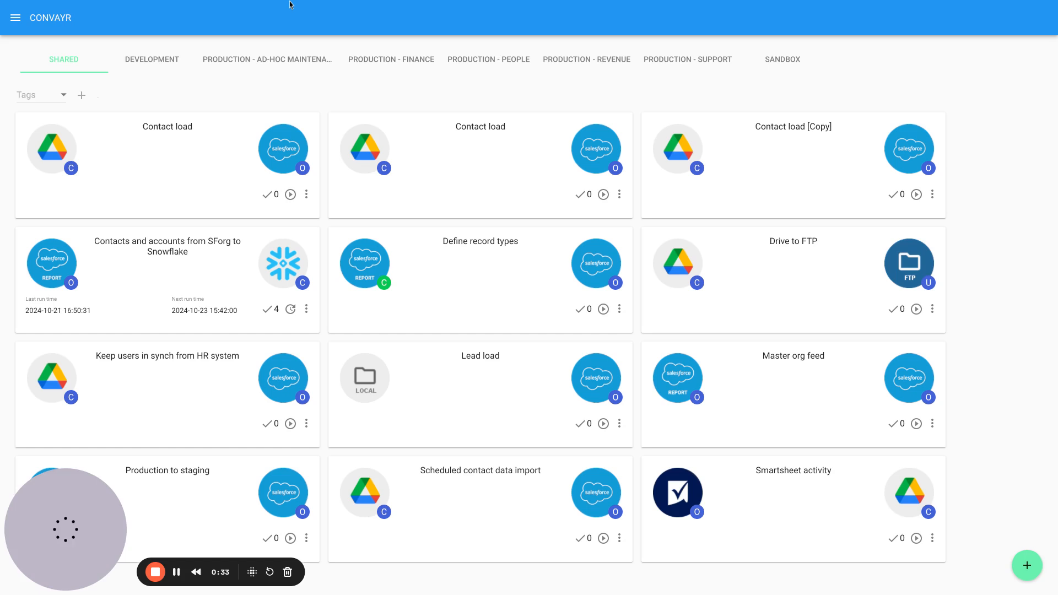
- Start a new connection with Salesforce Report as source and Snowflake as target
{"action": "left_click", "coordinate": [1027, 567]}
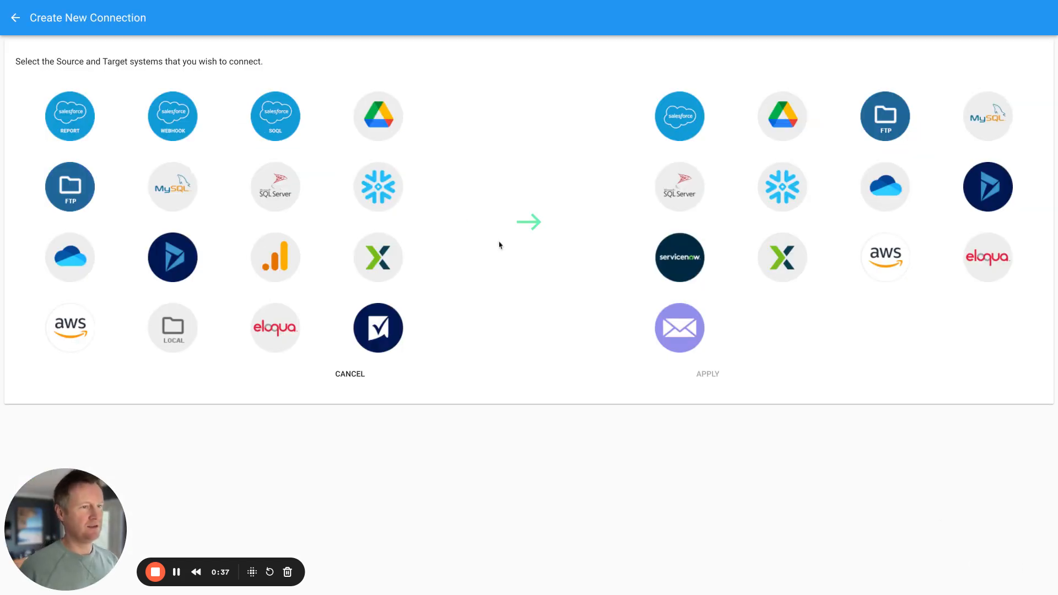
{"action": "left_click", "coordinate": [65, 124]}
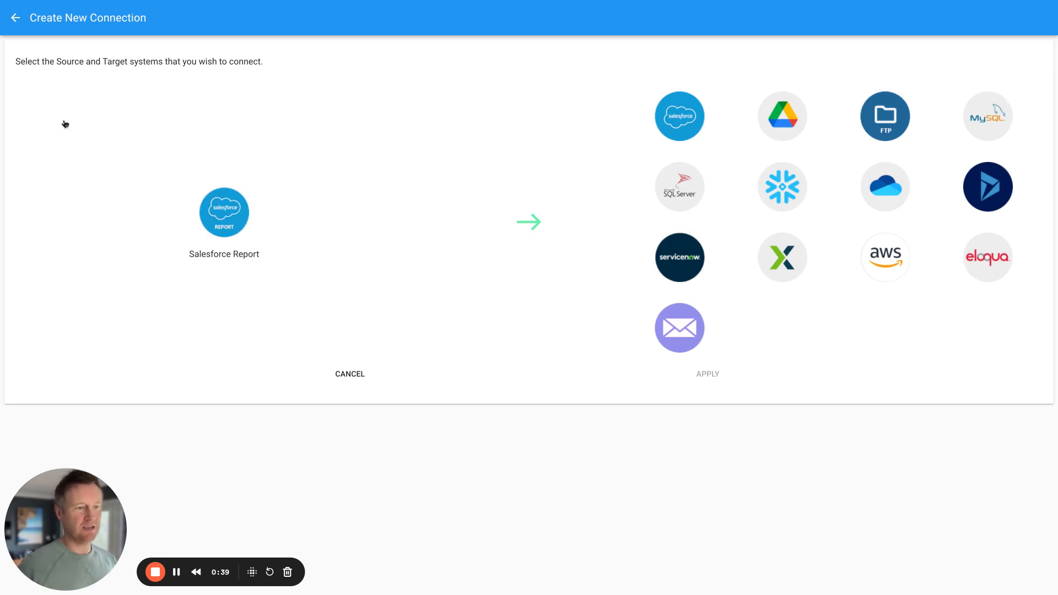
{"action": "left_click", "coordinate": [770, 192]}
{"action": "left_click", "coordinate": [707, 207]}
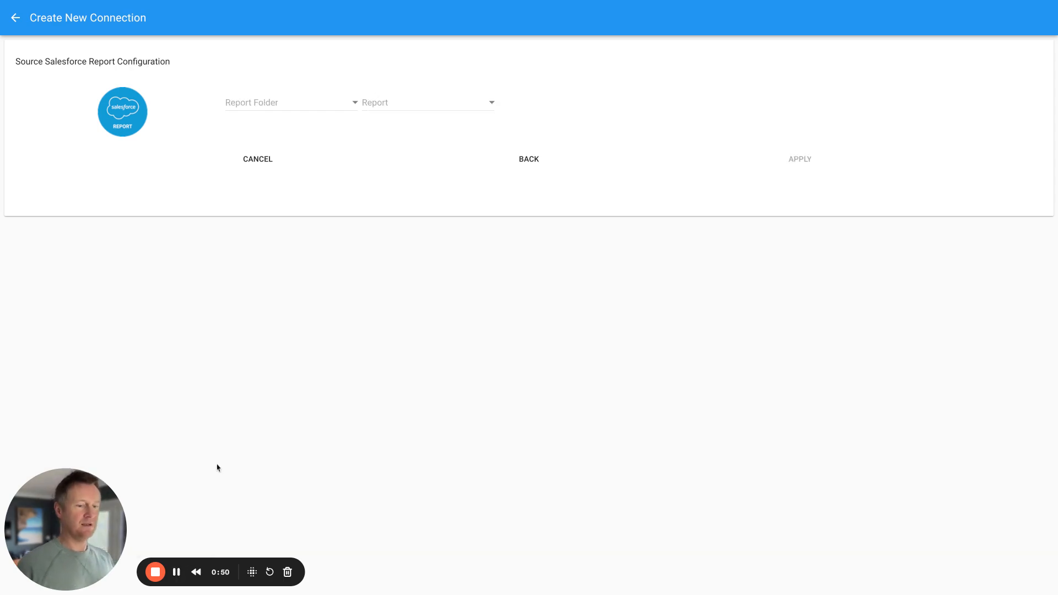
- Select the Contacts and accounts report from the Public Reports folder as the source
{"action": "left_click", "coordinate": [354, 104]}
{"action": "left_click", "coordinate": [279, 104]}
{"action": "left_click", "coordinate": [378, 104]}
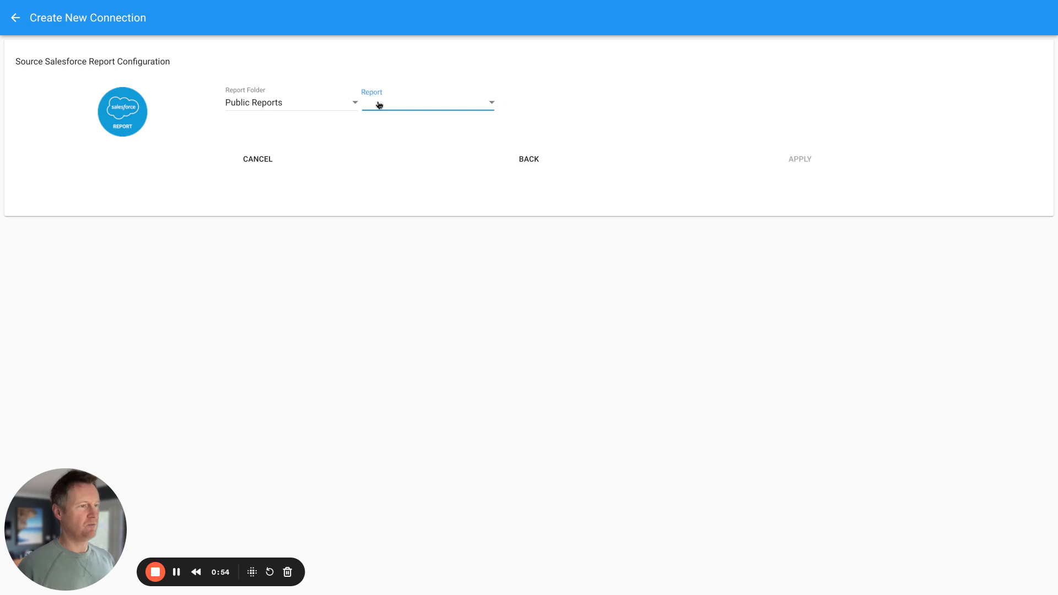
{"action": "left_click", "coordinate": [388, 105]}
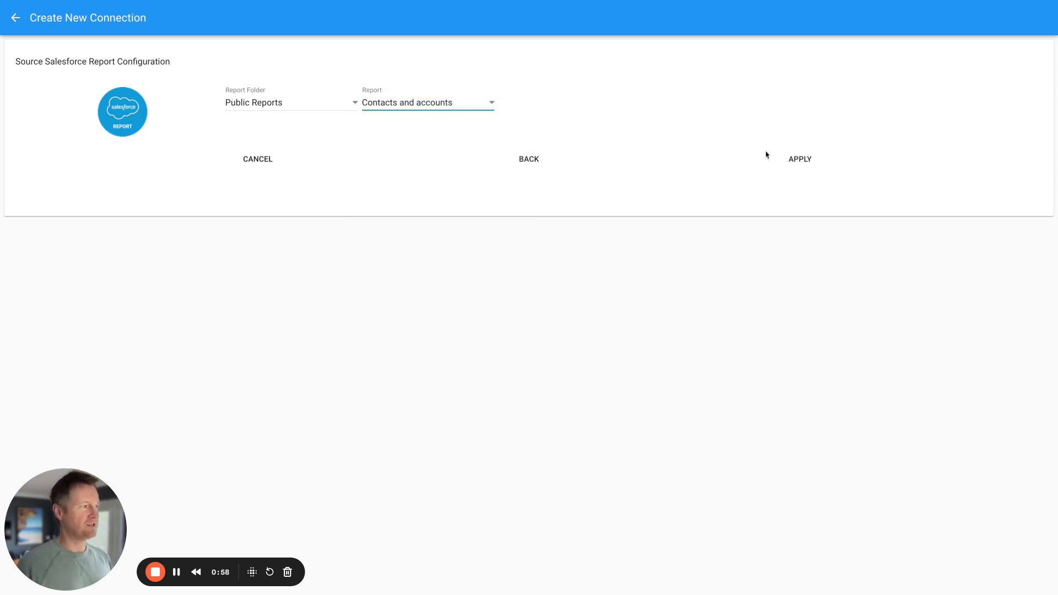
{"action": "left_click", "coordinate": [792, 164]}
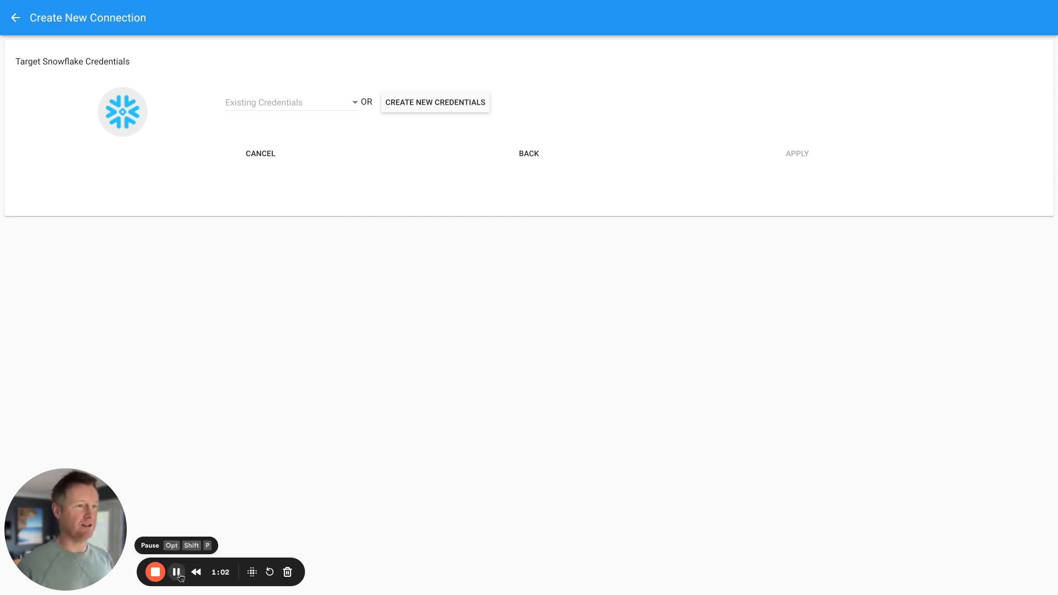
- Set Snowflake batch size to 100 and create the connection tagged Snowflake and SFORG32
{"action": "left_click", "coordinate": [176, 572]}
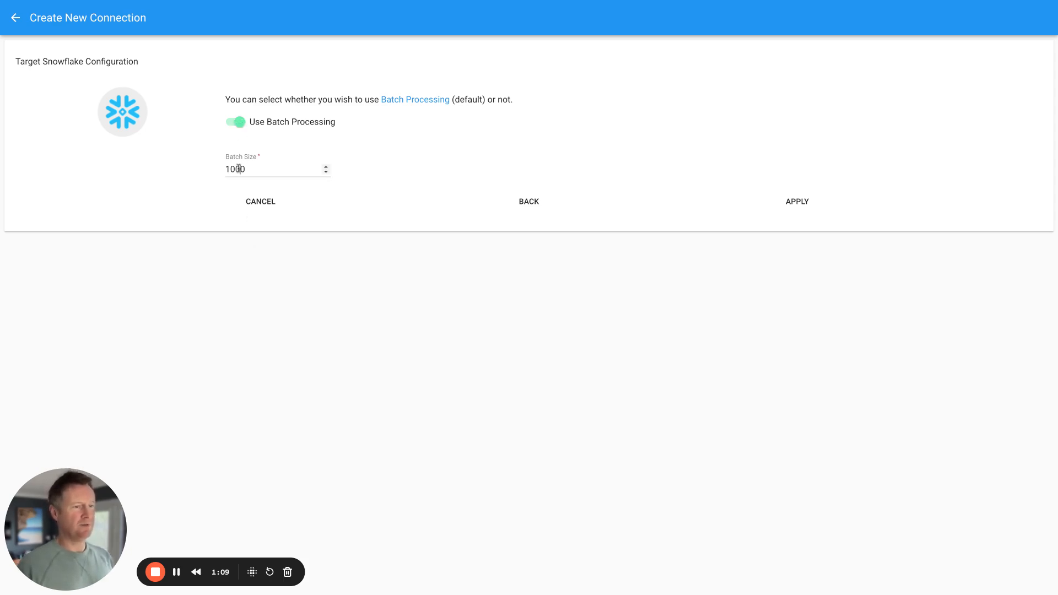
{"action": "left_click_drag", "start_coordinate": [248, 169], "coordinate": [208, 171]}
{"action": "type", "text": "1"}
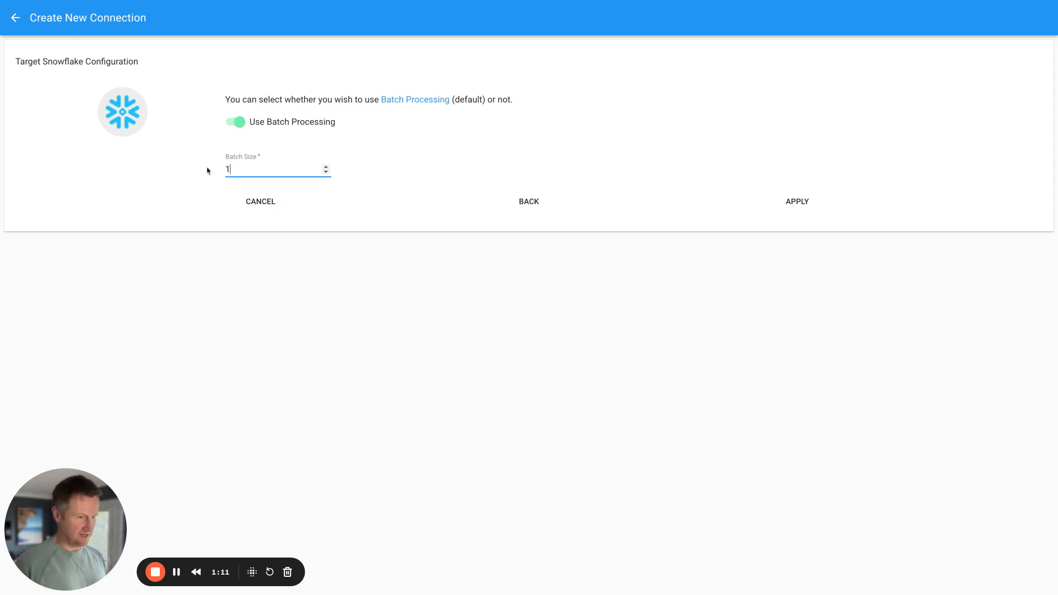
{"action": "left_click", "coordinate": [801, 204]}
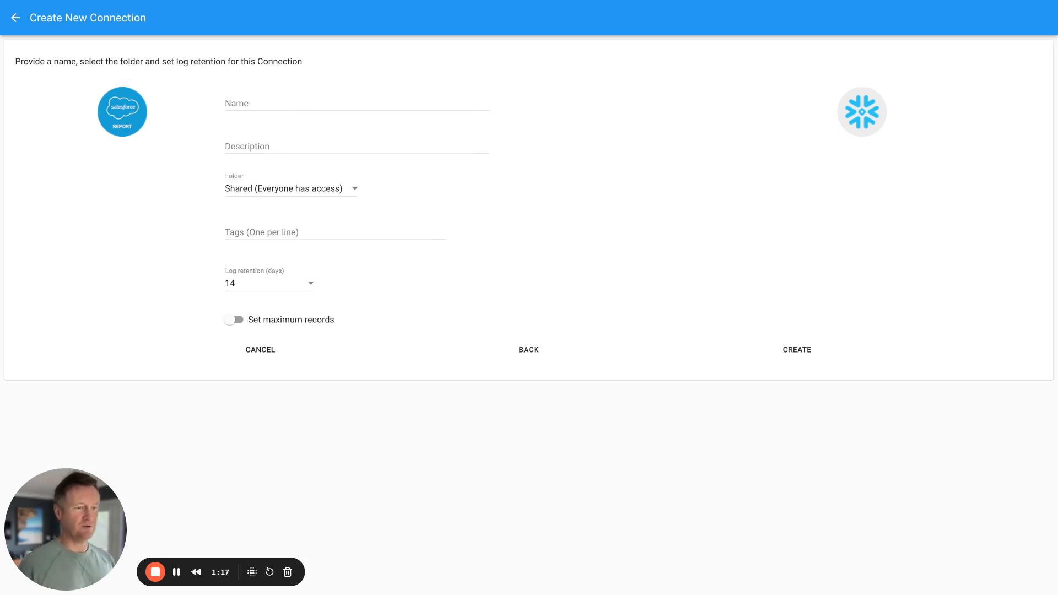
{"action": "left_click", "coordinate": [174, 582]}
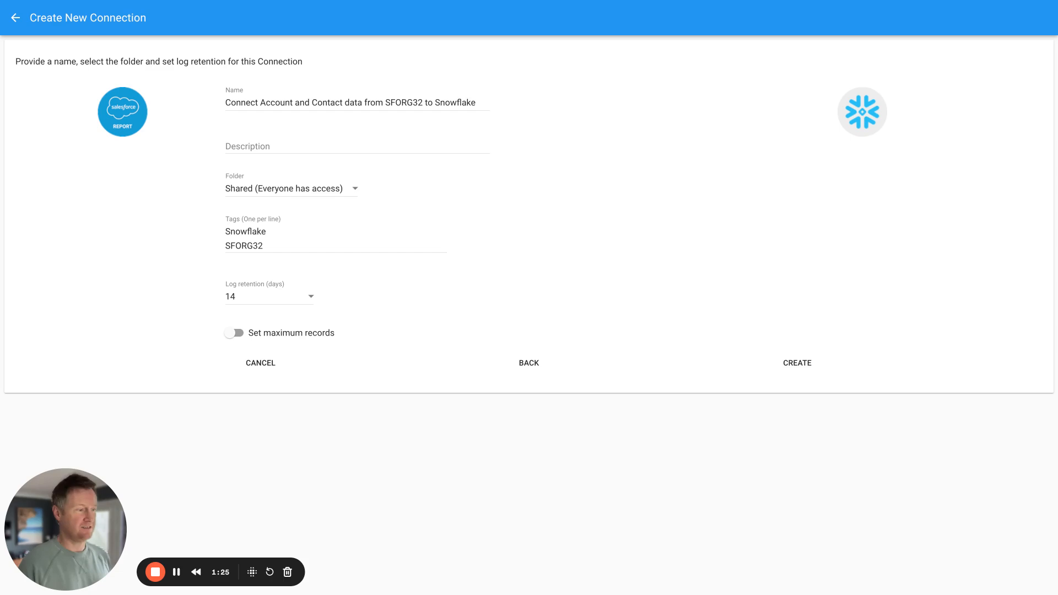
{"action": "left_click", "coordinate": [804, 366]}
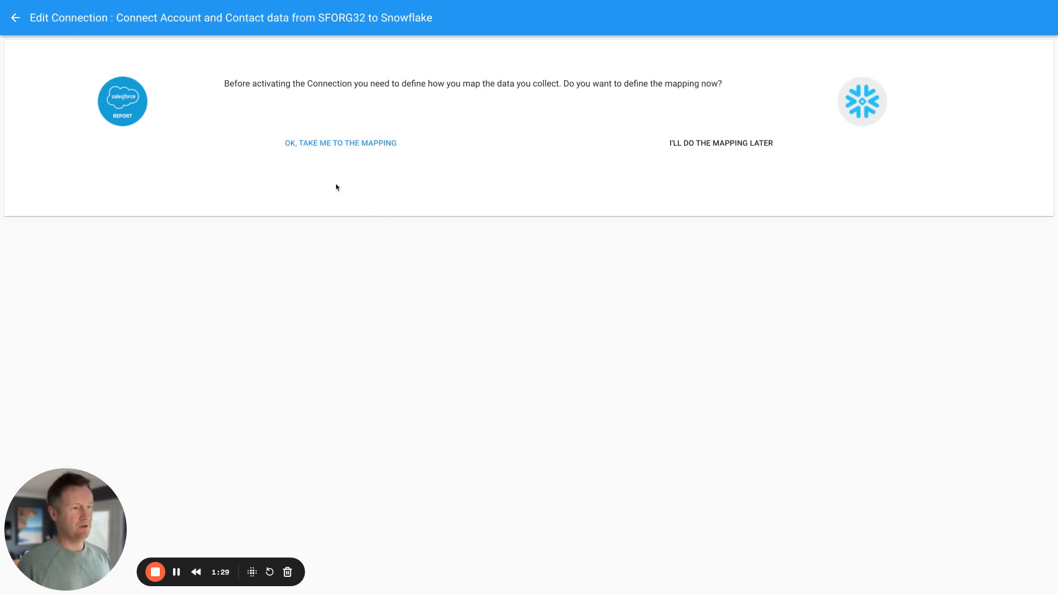
- Go to the mapping editor and add ACCOUNT and CONTACT mapping sections
{"action": "left_click", "coordinate": [337, 148]}
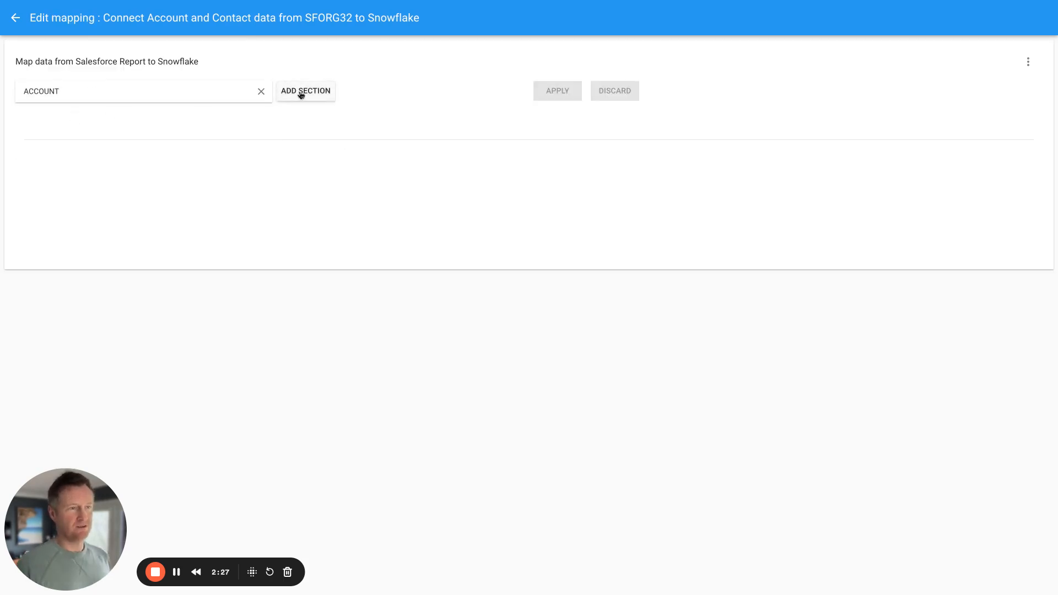
{"action": "left_click", "coordinate": [300, 91]}
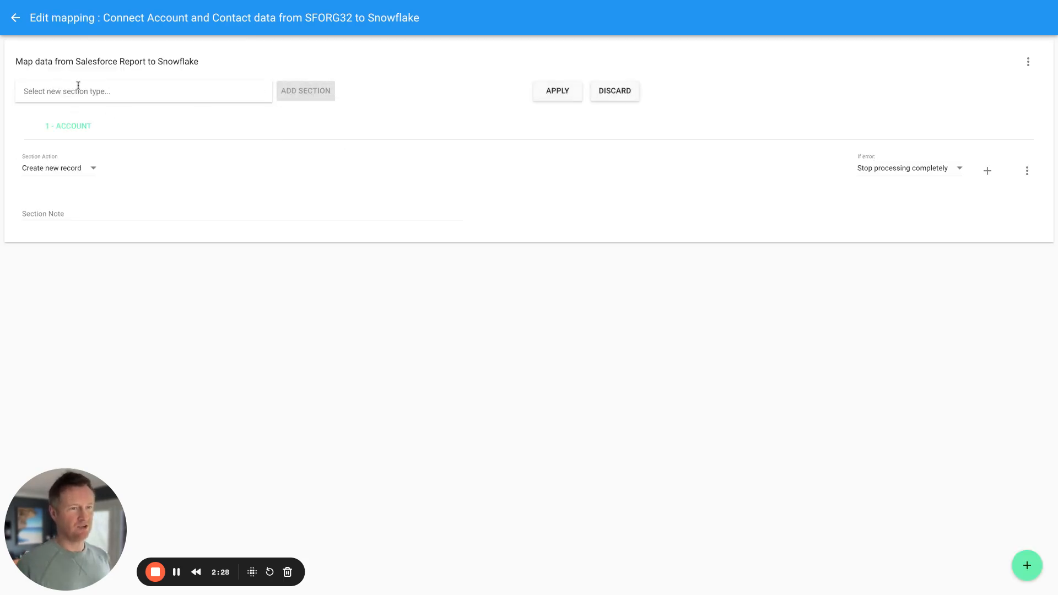
{"action": "left_click", "coordinate": [79, 89]}
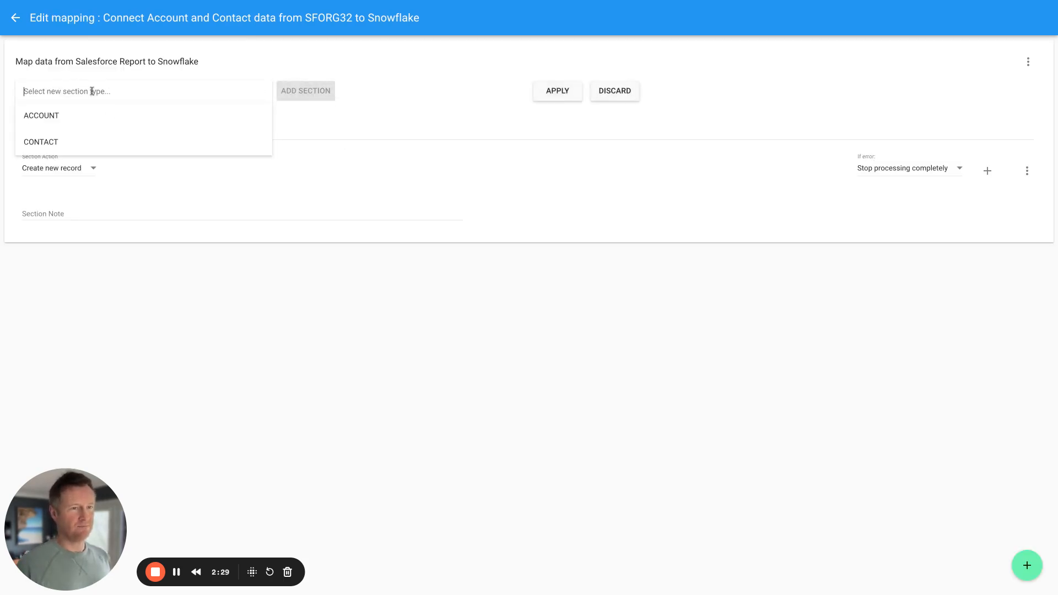
{"action": "left_click", "coordinate": [64, 145]}
{"action": "left_click", "coordinate": [303, 95]}
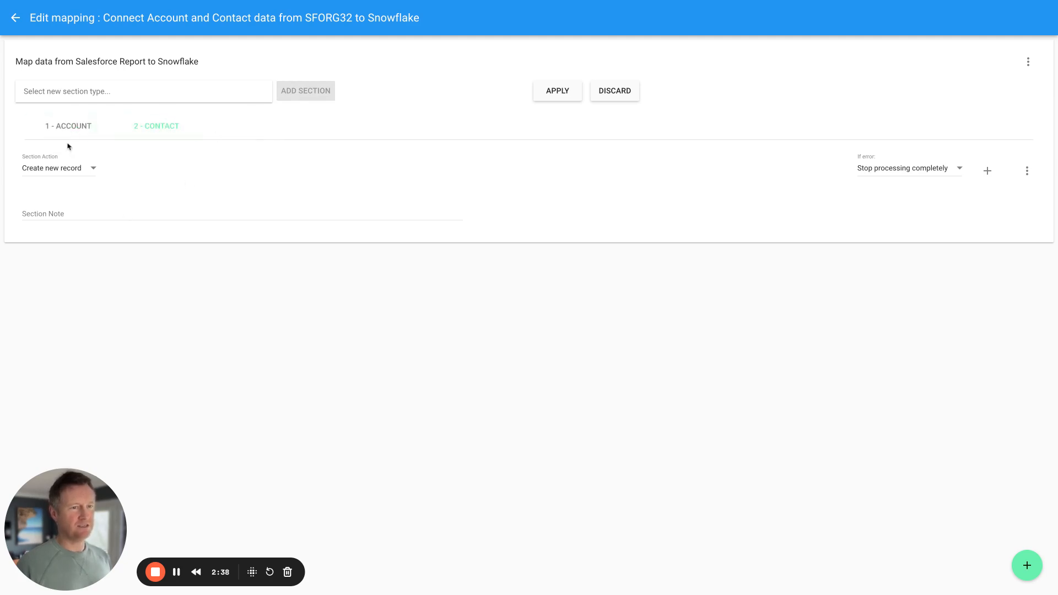
- Make ACCOUNT update or create records where ID equals Account ID, multiples as error
{"action": "left_click", "coordinate": [76, 126]}
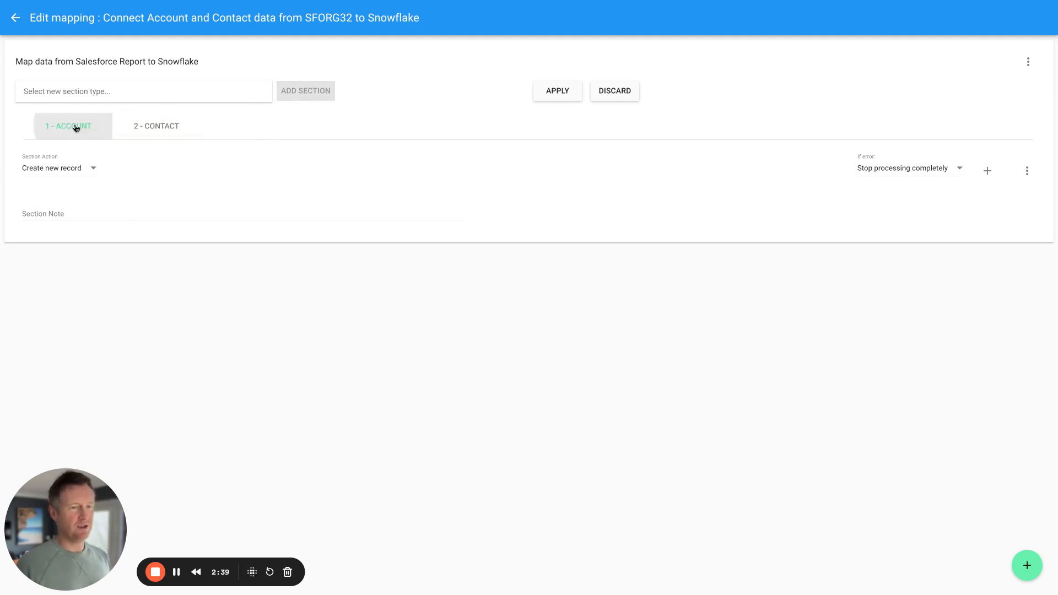
{"action": "left_click", "coordinate": [90, 171]}
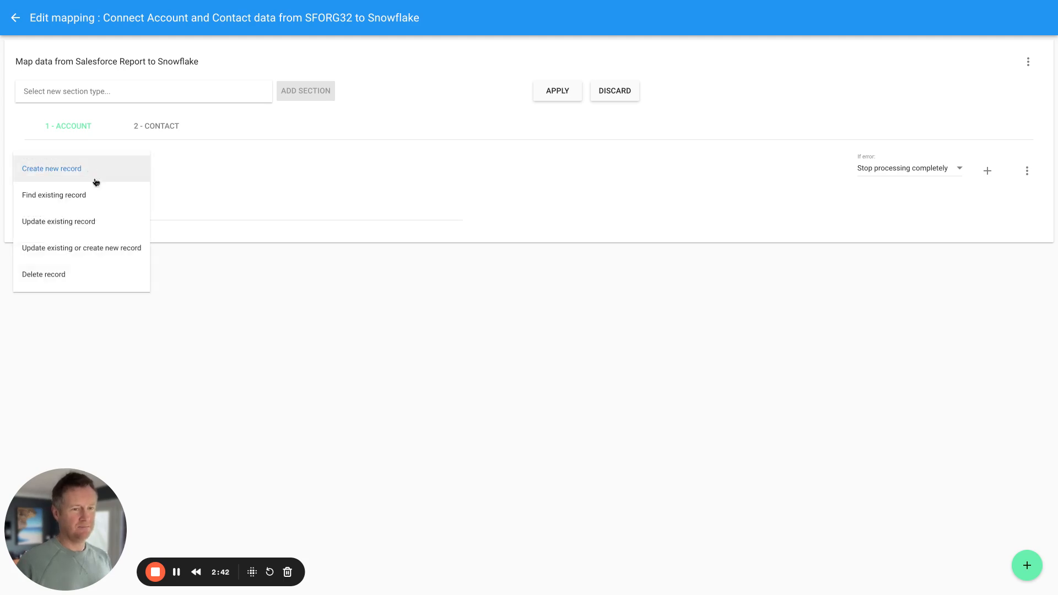
{"action": "left_click", "coordinate": [97, 249]}
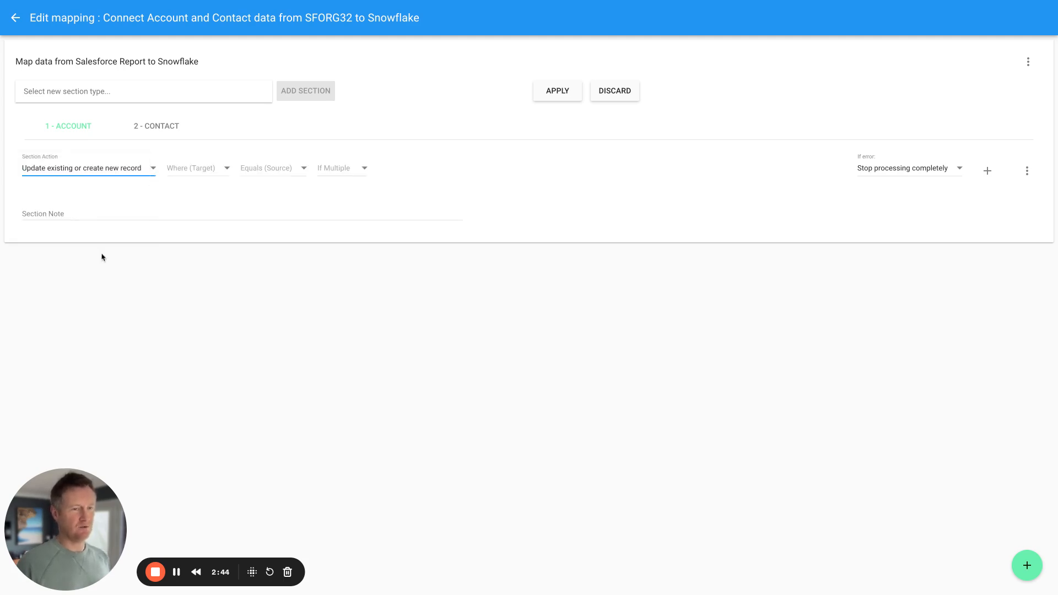
{"action": "left_click", "coordinate": [226, 169]}
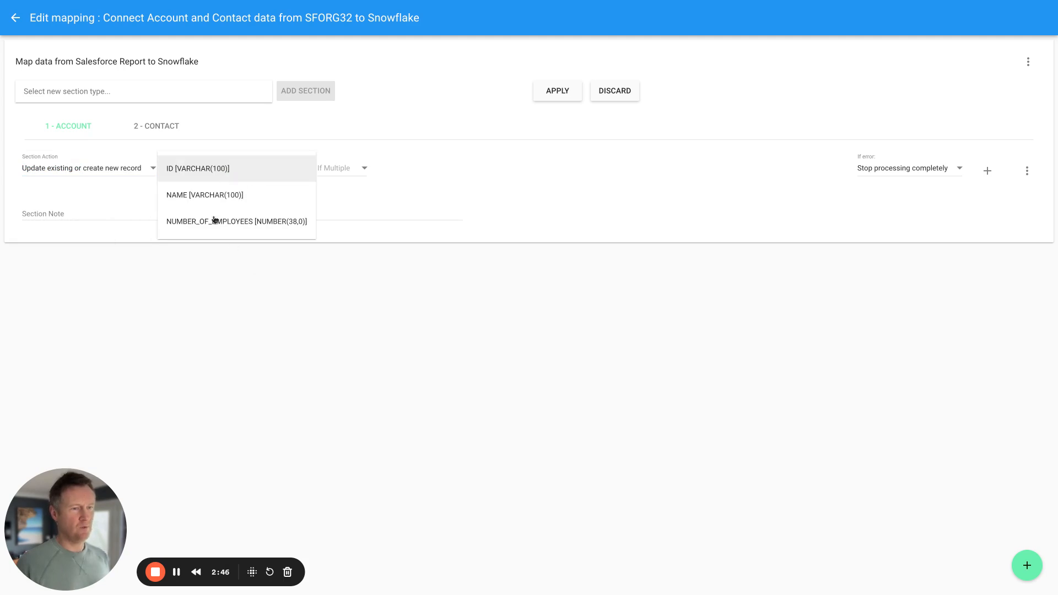
{"action": "left_click", "coordinate": [213, 171]}
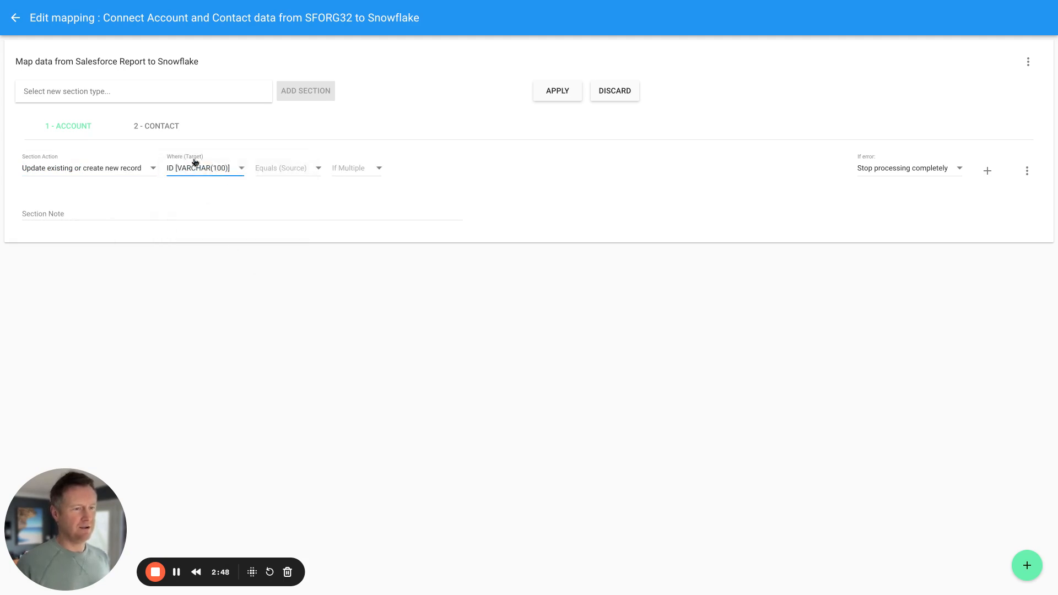
{"action": "left_click", "coordinate": [282, 169]}
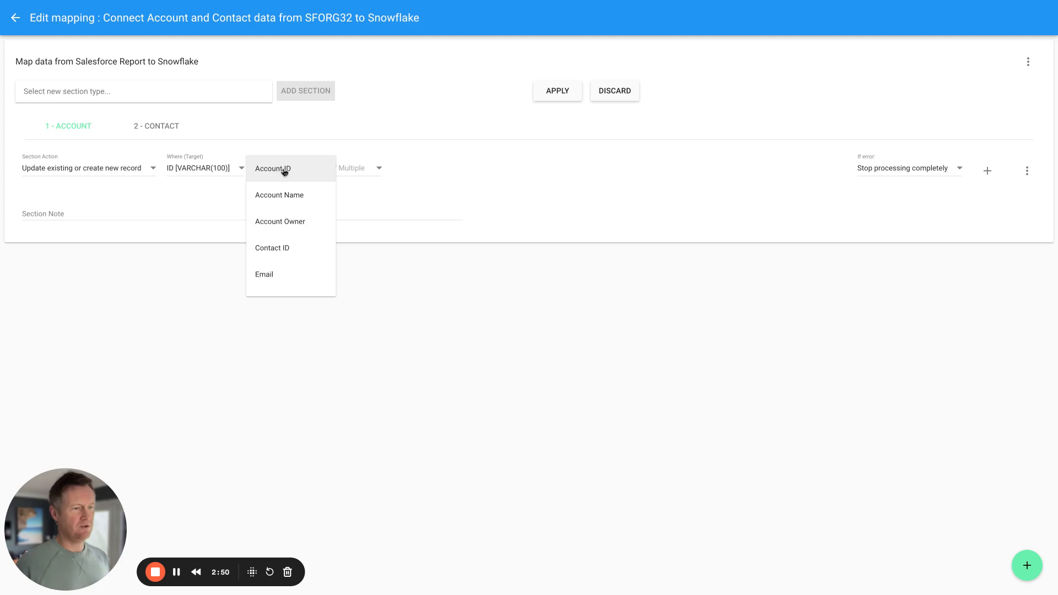
{"action": "left_click", "coordinate": [281, 170]}
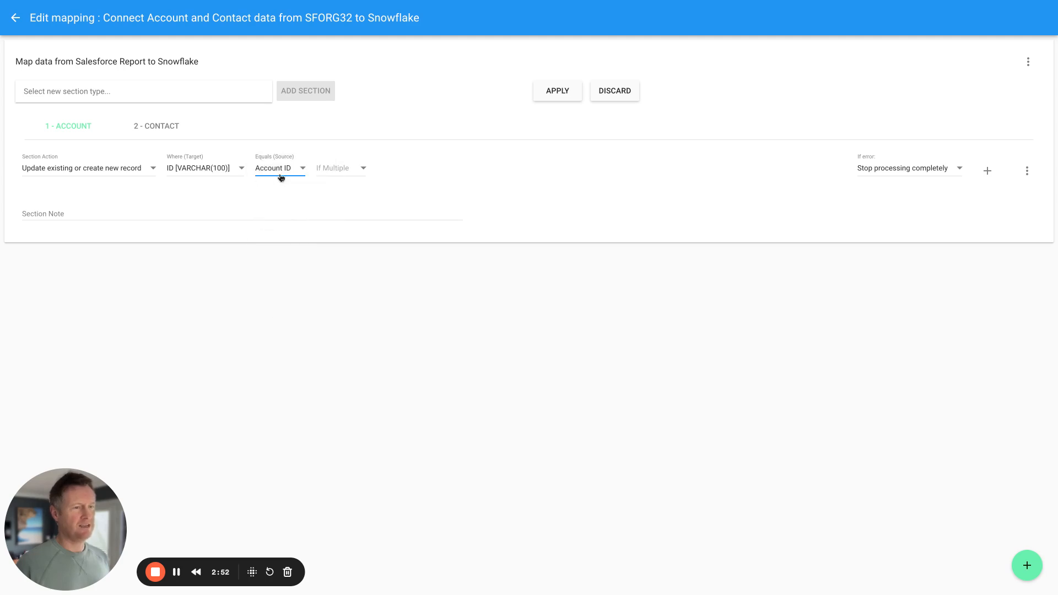
{"action": "left_click", "coordinate": [338, 171]}
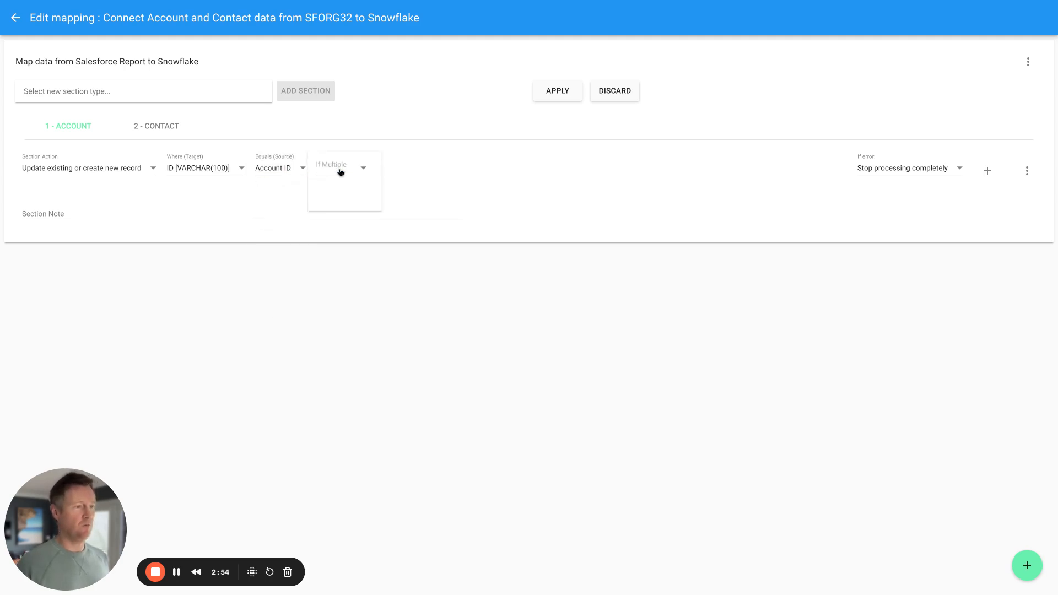
{"action": "left_click", "coordinate": [343, 170]}
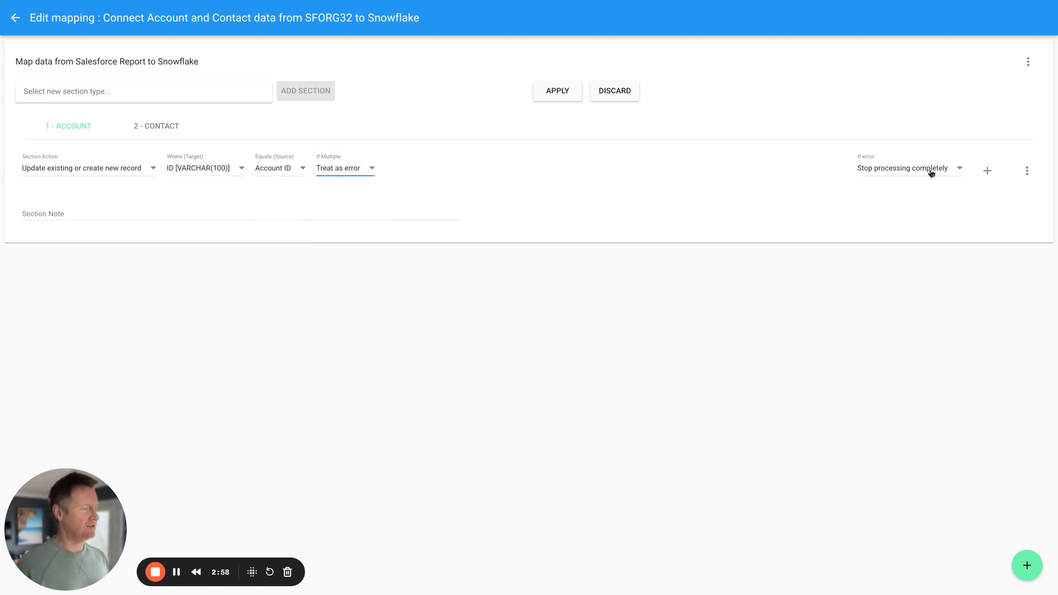
- Map Account ID→ID, Account Name→NAME and Number of employees→NUMBER_OF_EMPLOYEES in the Account section
{"action": "left_click", "coordinate": [1025, 566]}
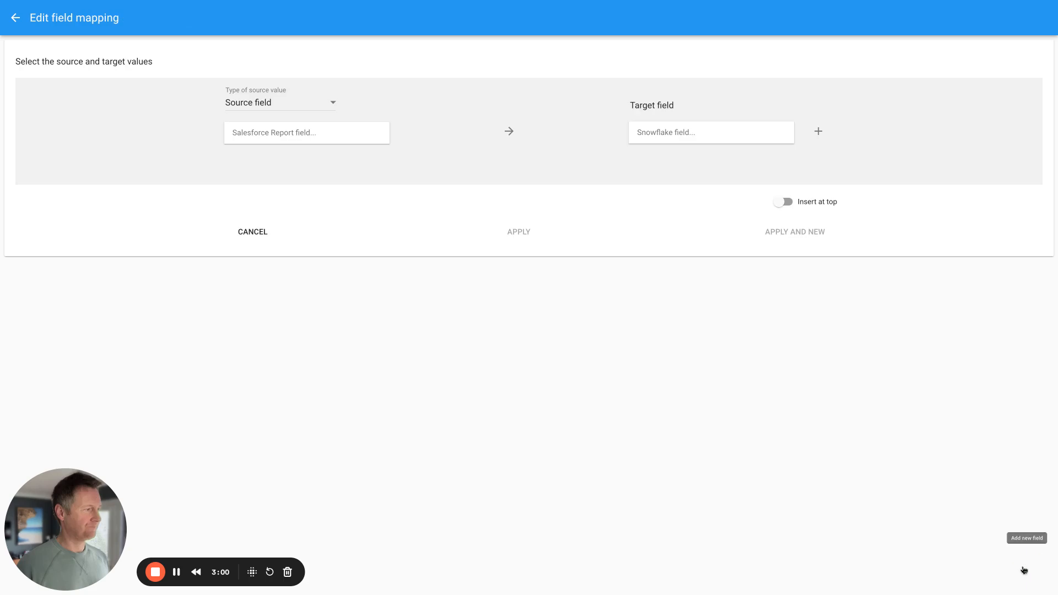
{"action": "left_click", "coordinate": [672, 127]}
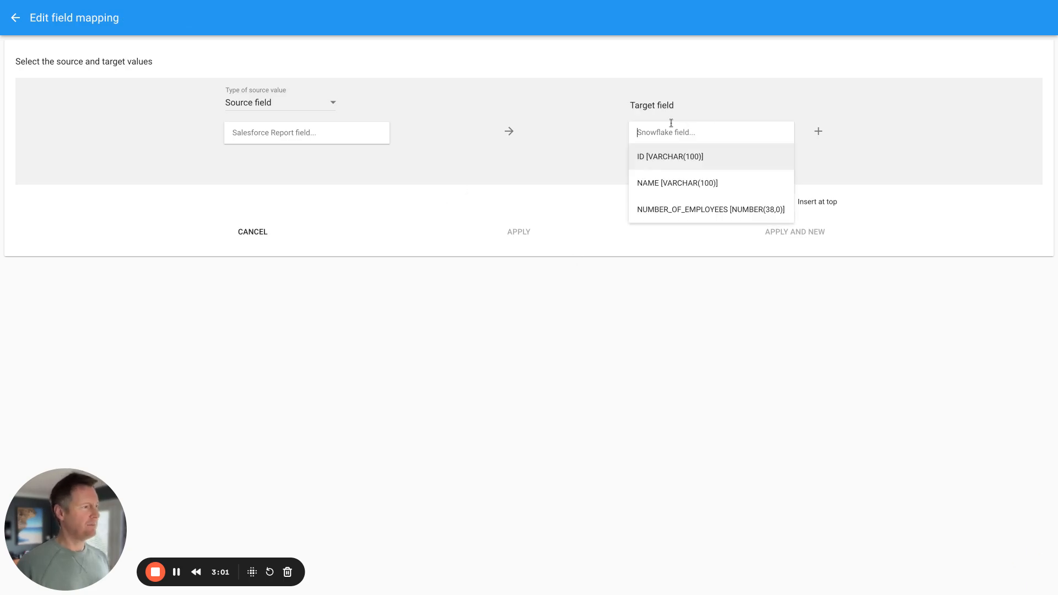
{"action": "left_click", "coordinate": [665, 160]}
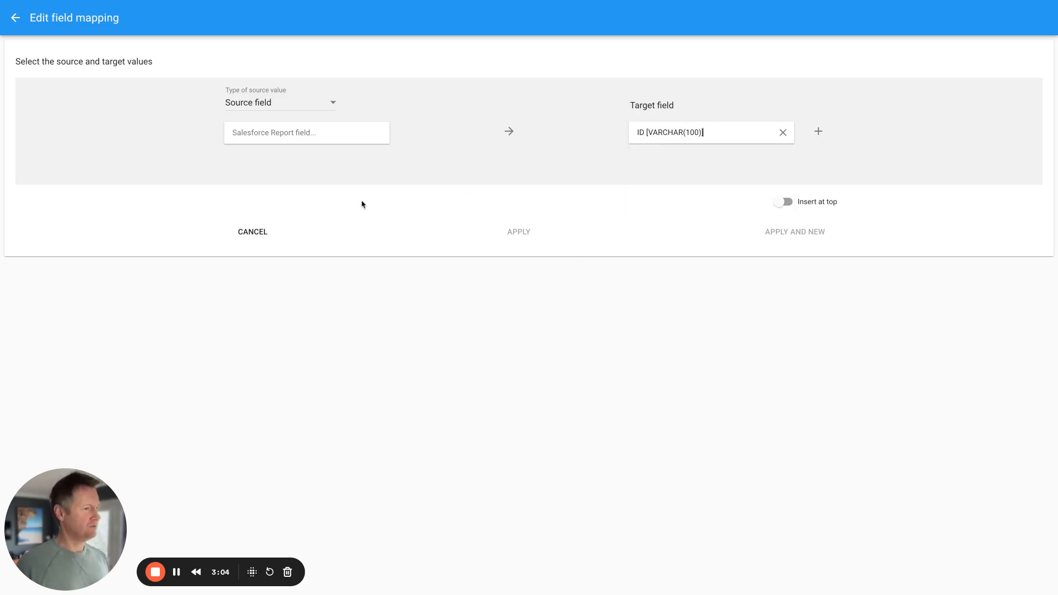
{"action": "left_click", "coordinate": [258, 132]}
{"action": "left_click", "coordinate": [256, 158]}
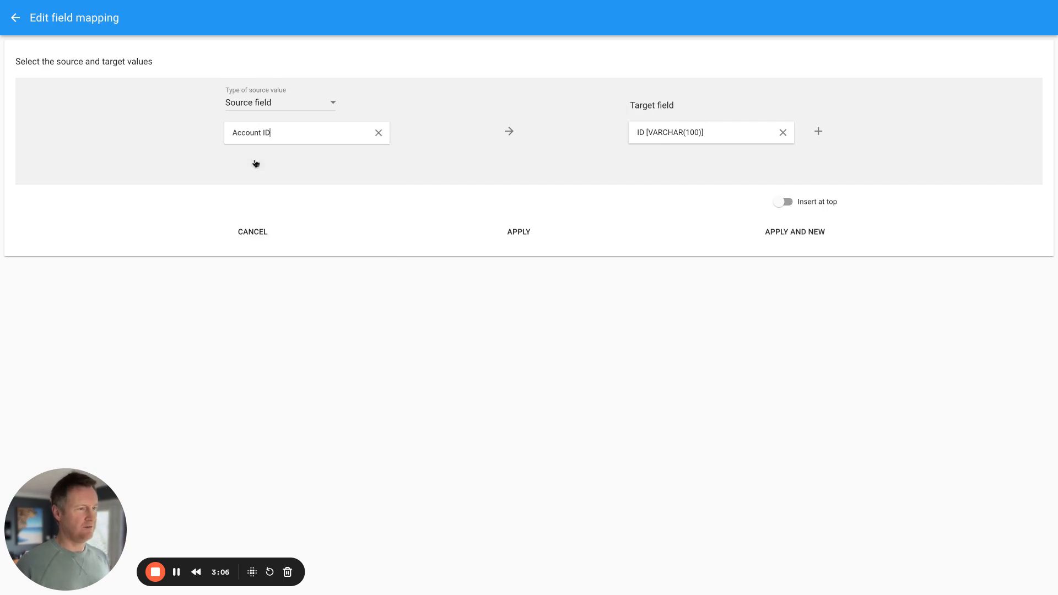
{"action": "left_click", "coordinate": [792, 233]}
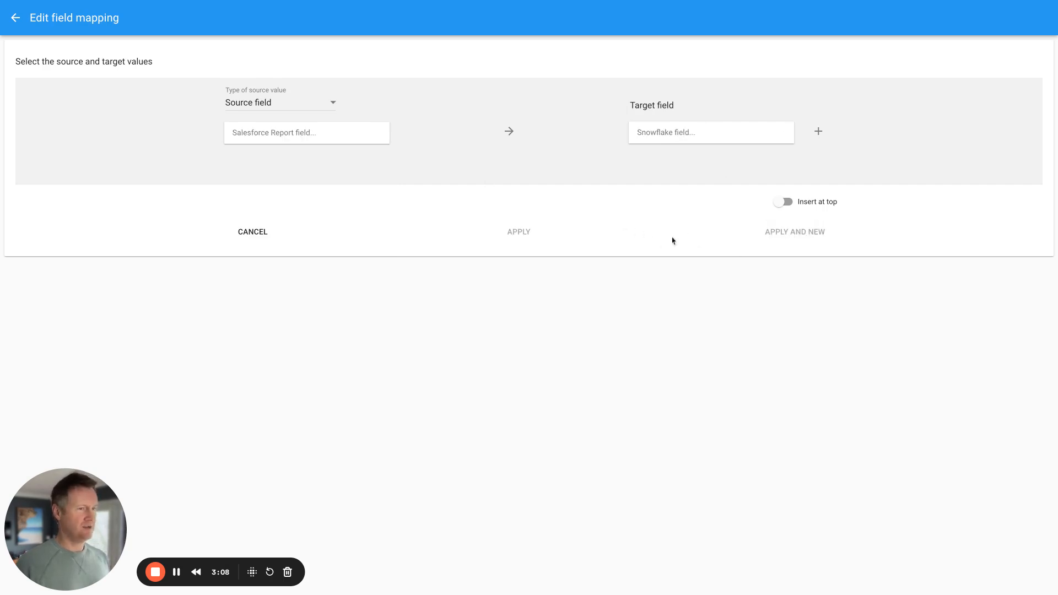
{"action": "left_click", "coordinate": [678, 131]}
{"action": "left_click", "coordinate": [678, 183]}
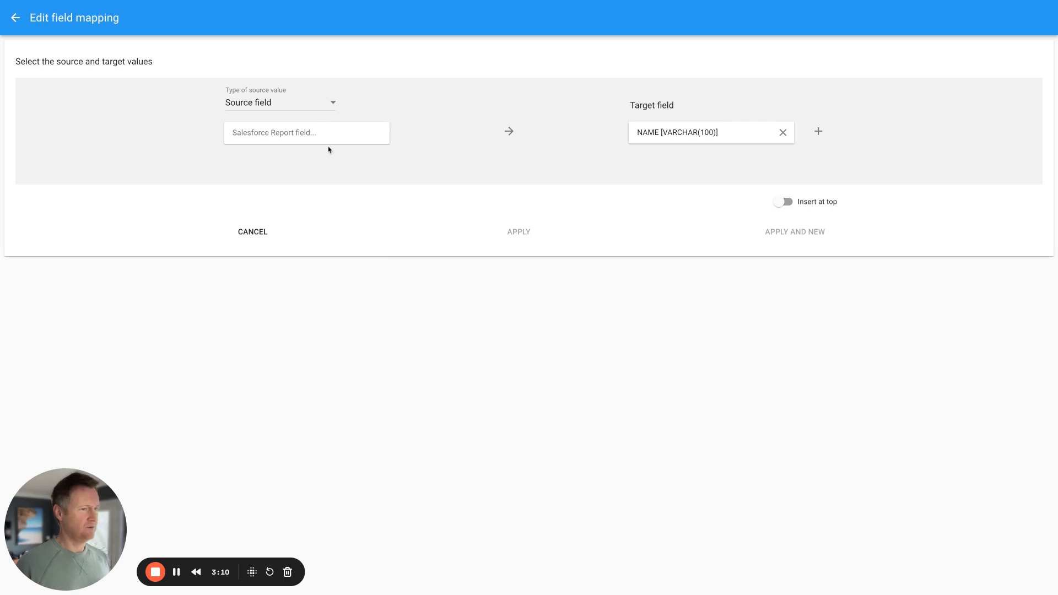
{"action": "left_click", "coordinate": [318, 134]}
{"action": "left_click", "coordinate": [257, 184]}
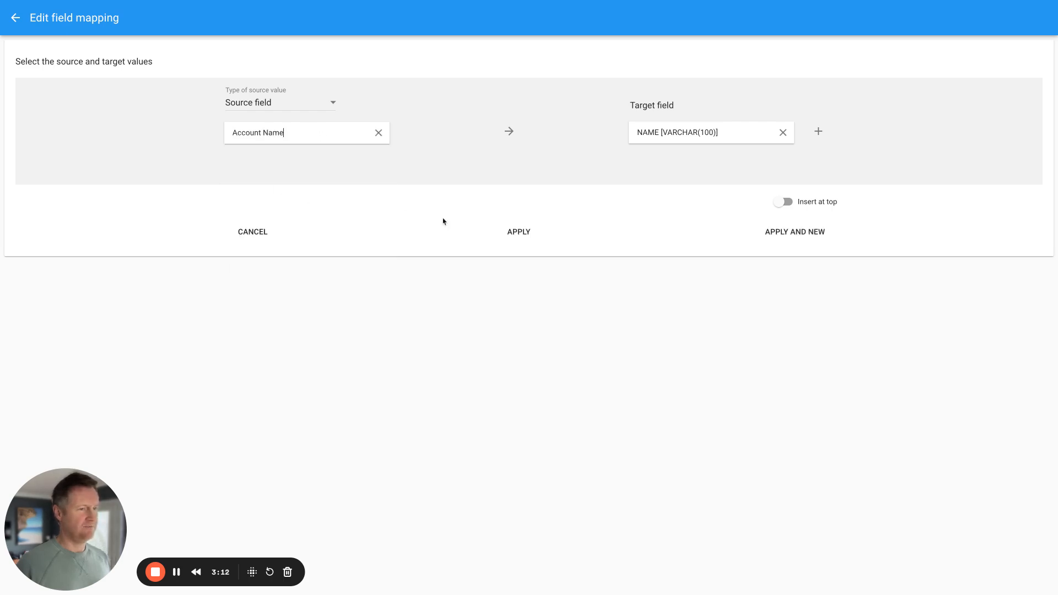
{"action": "left_click", "coordinate": [792, 236]}
{"action": "left_click", "coordinate": [674, 136]}
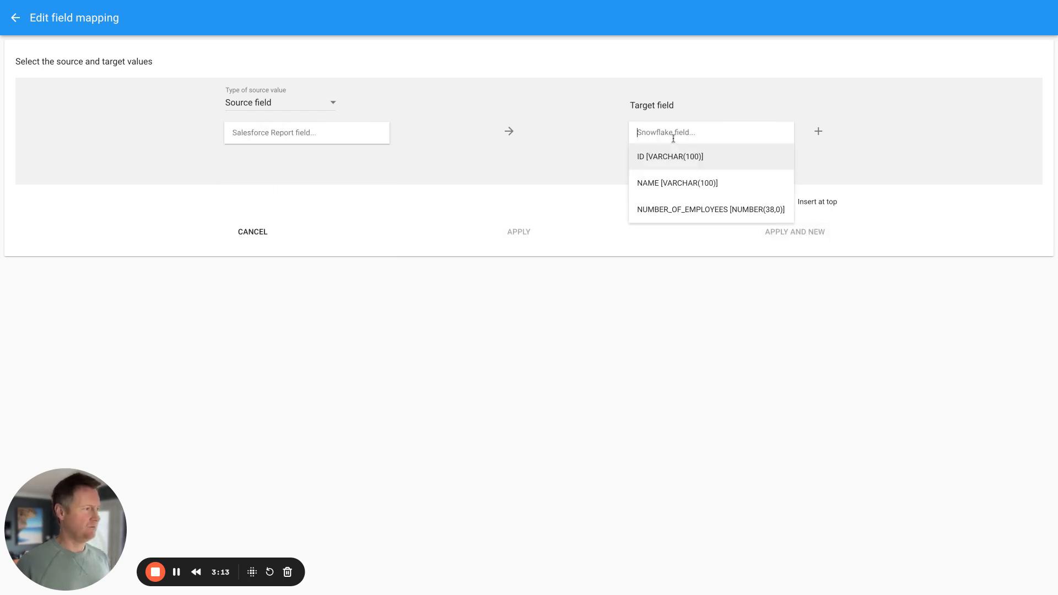
{"action": "left_click", "coordinate": [687, 214]}
{"action": "left_click", "coordinate": [302, 132]}
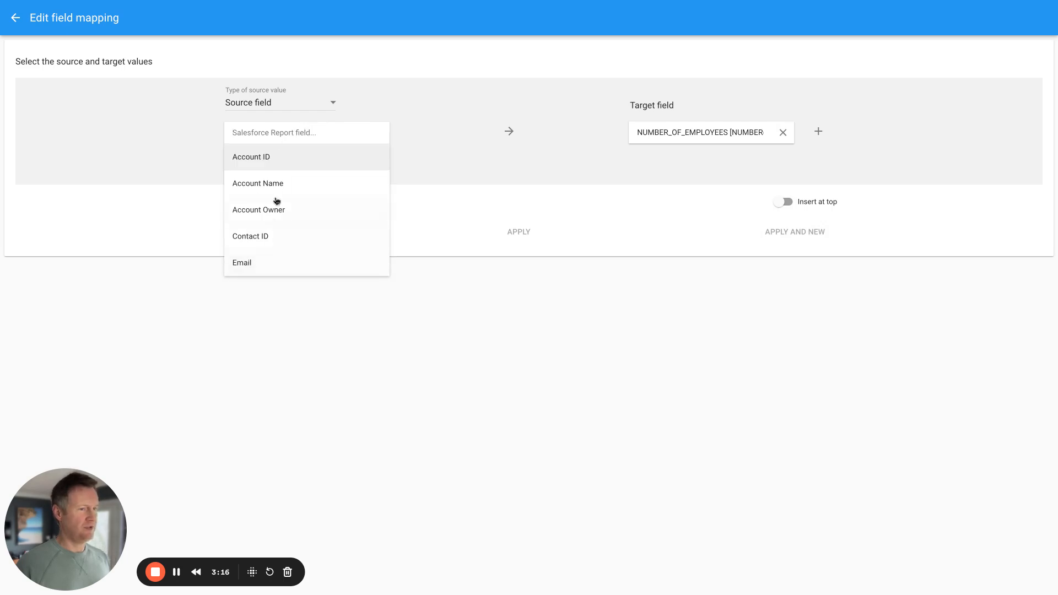
{"action": "scroll", "coordinate": [279, 203], "scroll_direction": "down", "scroll_amount": 2}
{"action": "left_click", "coordinate": [262, 236]}
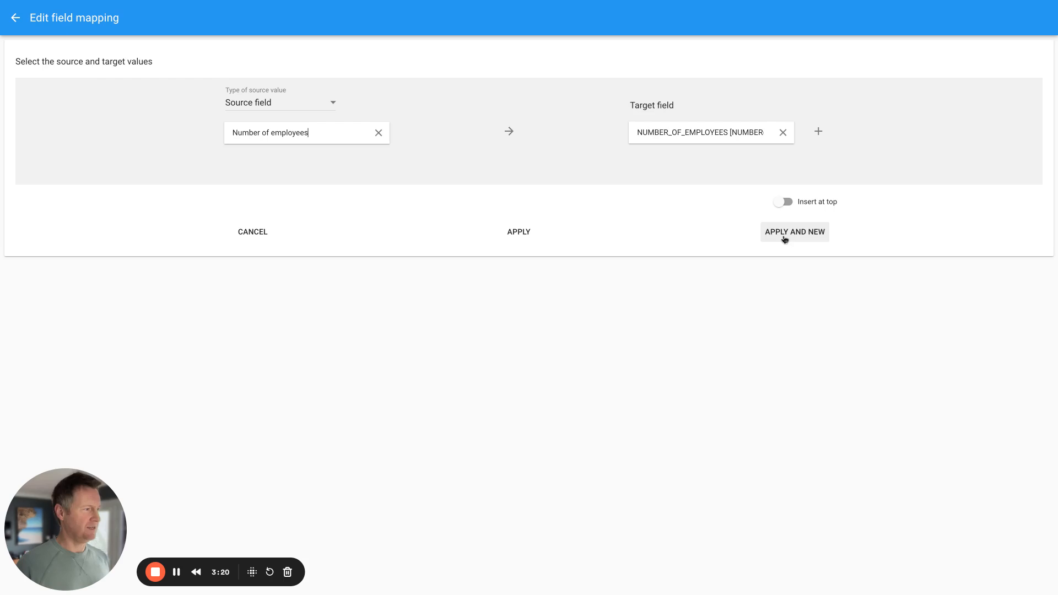
{"action": "left_click", "coordinate": [516, 234]}
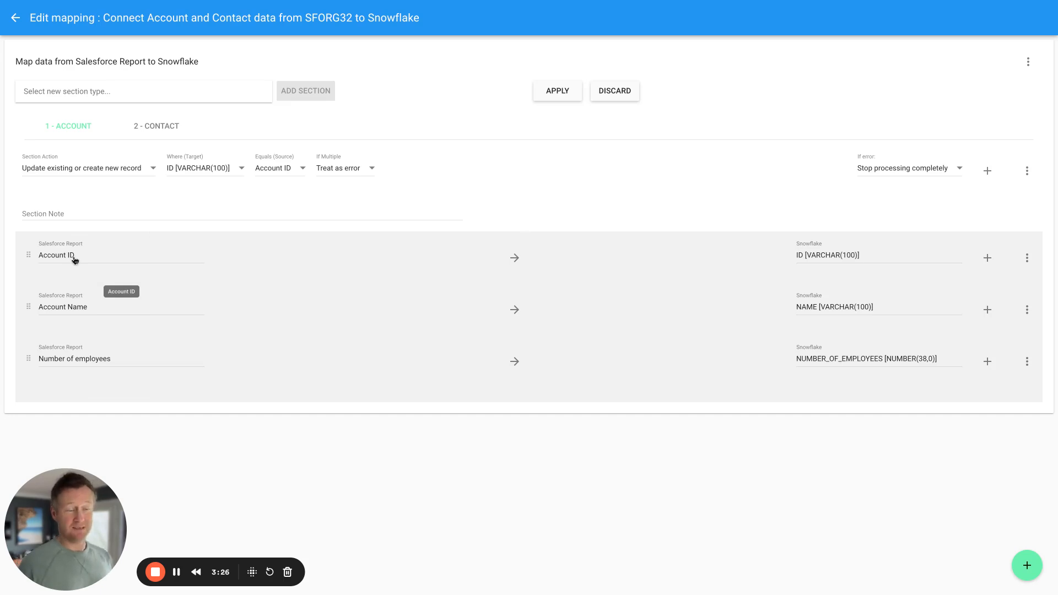
- Make the Contact section upsert records where ID equals Contact ID, treating multiples as error
{"action": "left_click", "coordinate": [157, 132]}
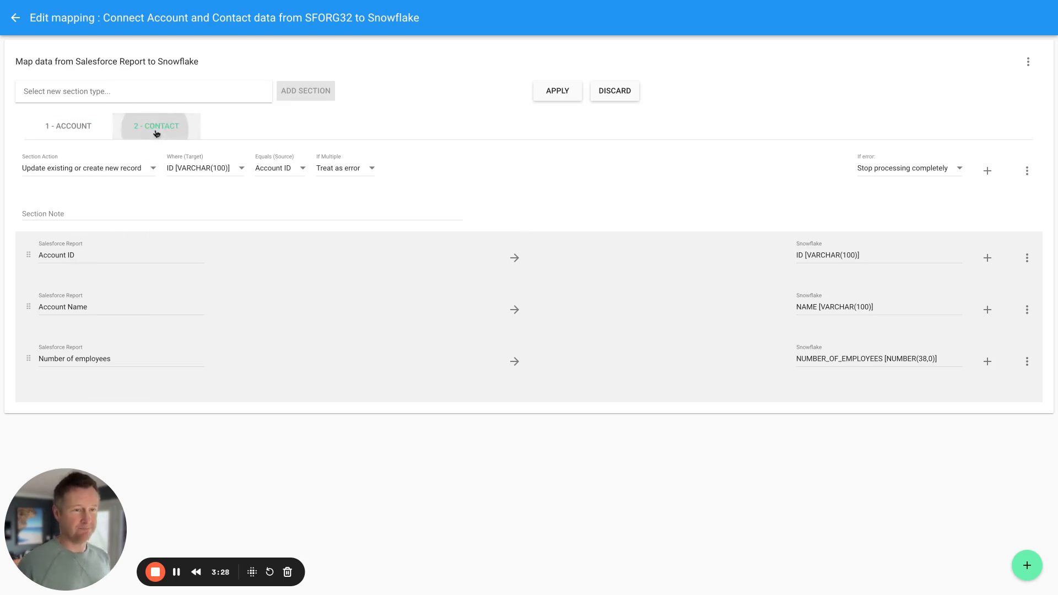
{"action": "left_click", "coordinate": [93, 170]}
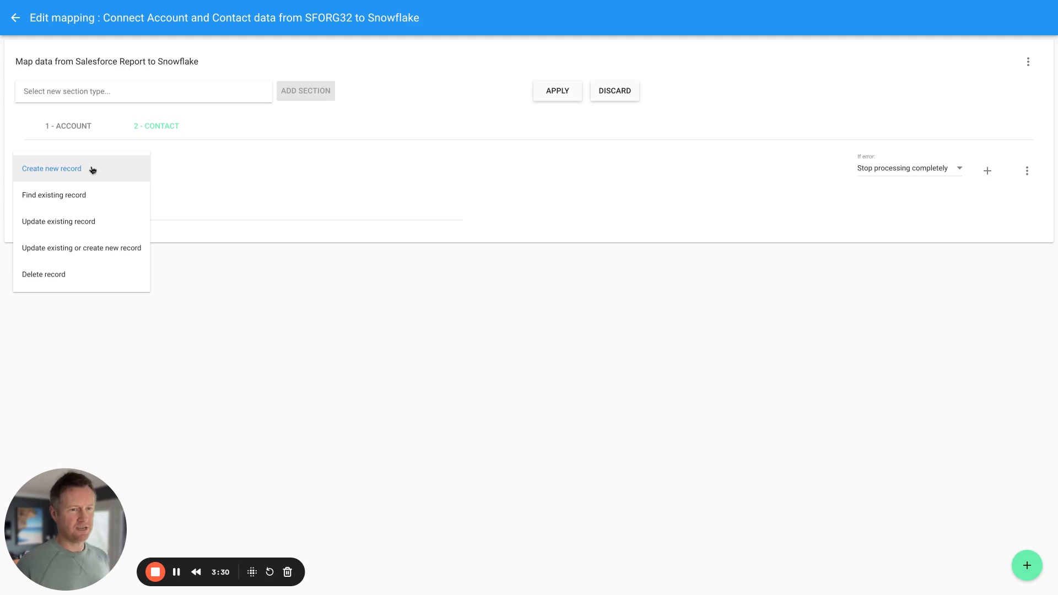
{"action": "left_click", "coordinate": [91, 246]}
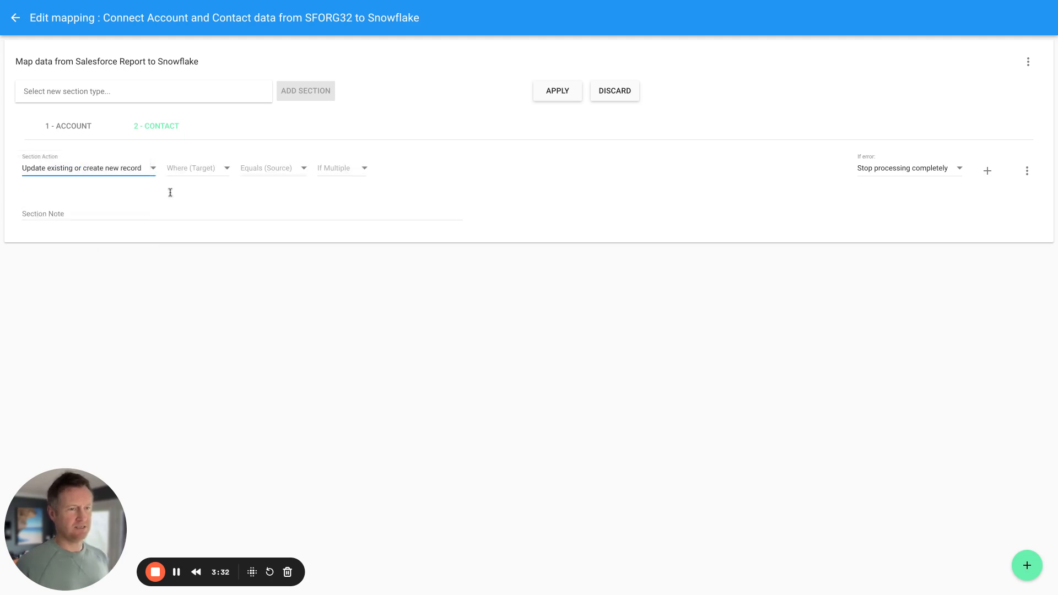
{"action": "left_click", "coordinate": [208, 173]}
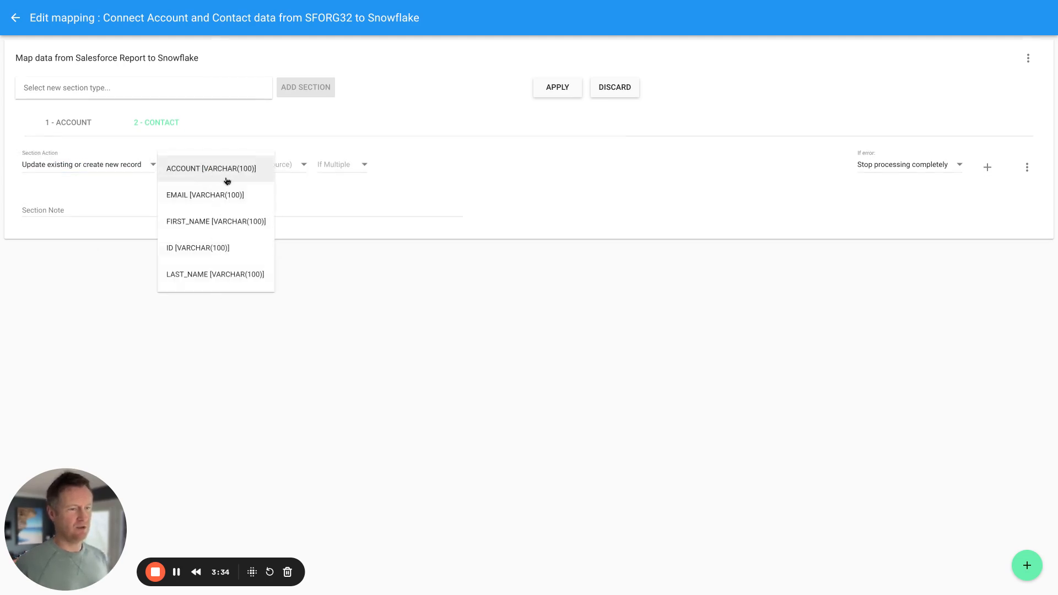
{"action": "left_click", "coordinate": [206, 249]}
{"action": "left_click", "coordinate": [279, 176]}
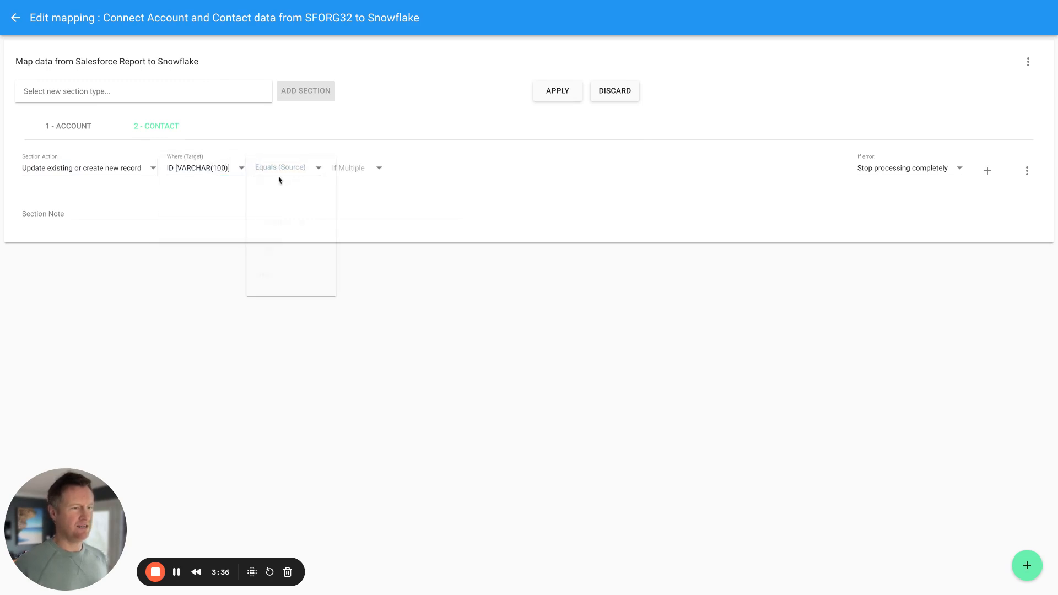
{"action": "left_click", "coordinate": [278, 258]}
{"action": "left_click", "coordinate": [338, 174]}
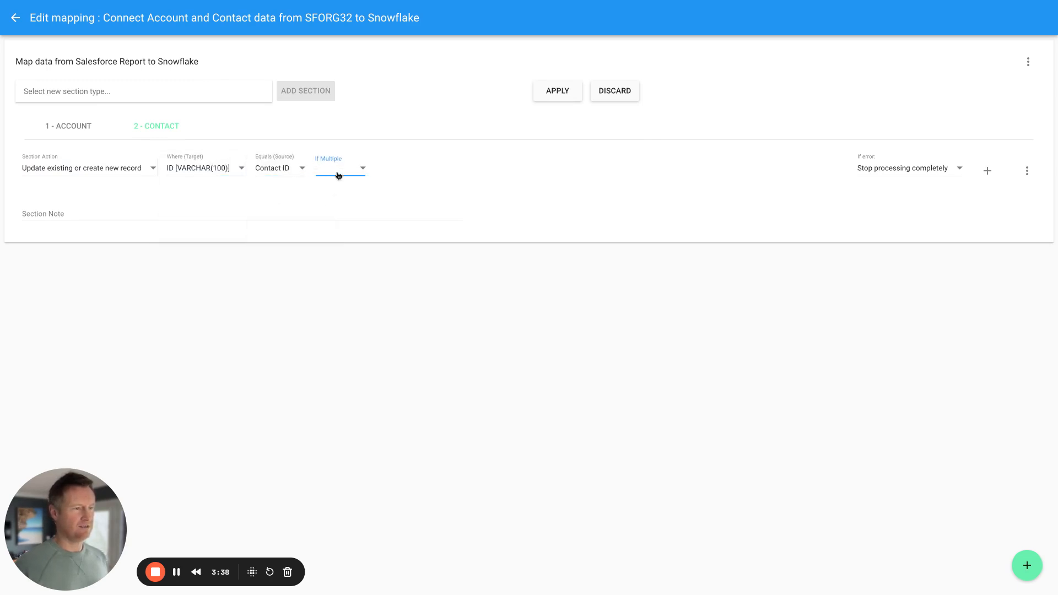
{"action": "left_click", "coordinate": [340, 176]}
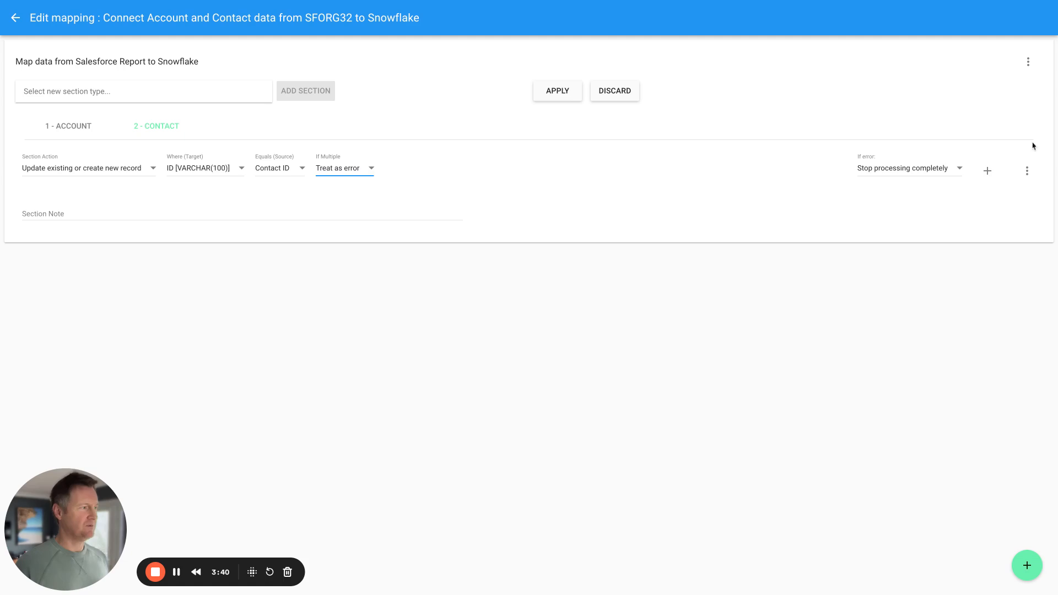
- Map the ACCOUNT column to the Account section's Id value from the previous section
{"action": "left_click", "coordinate": [1025, 562]}
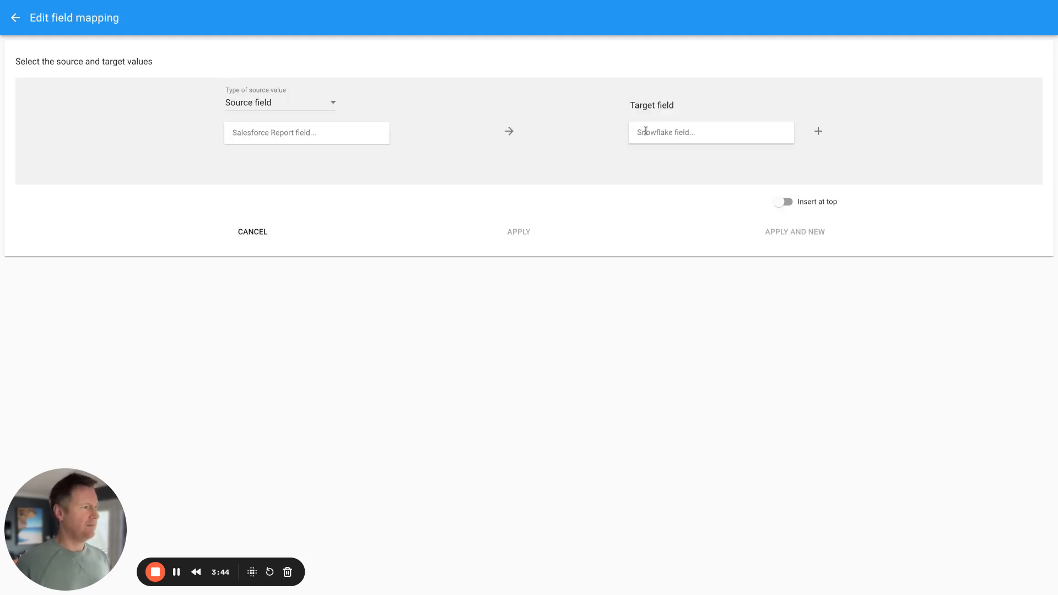
{"action": "left_click", "coordinate": [648, 134]}
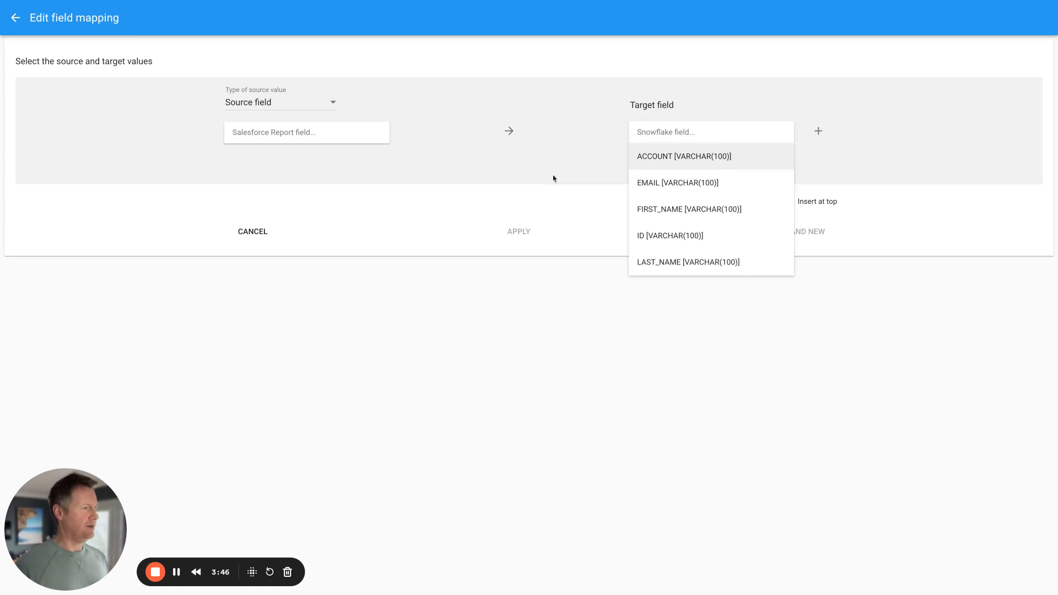
{"action": "left_click", "coordinate": [686, 159]}
{"action": "left_click", "coordinate": [295, 133]}
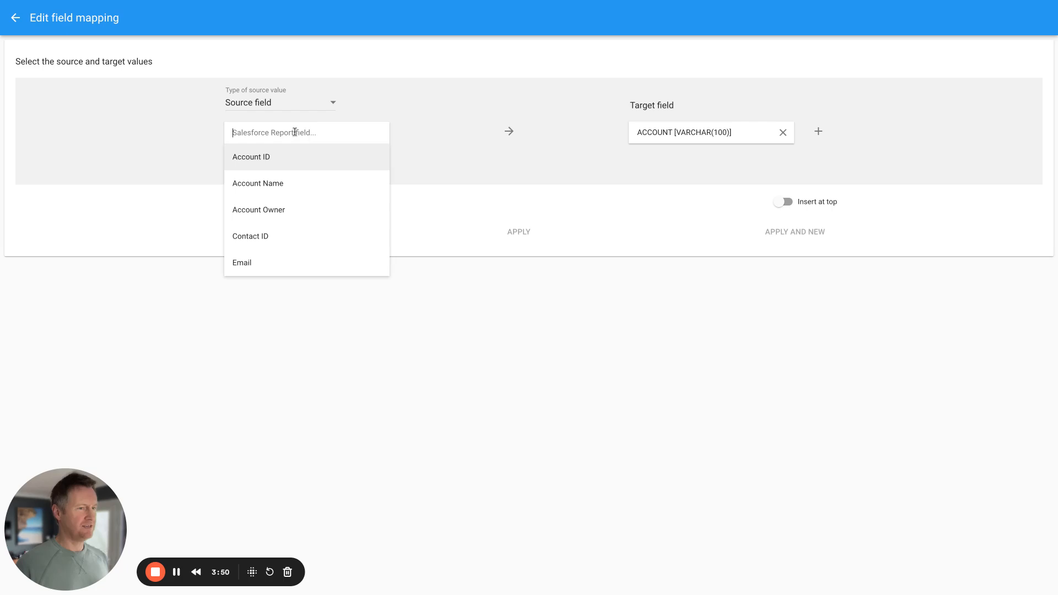
{"action": "left_click", "coordinate": [289, 104]}
{"action": "left_click", "coordinate": [288, 104]}
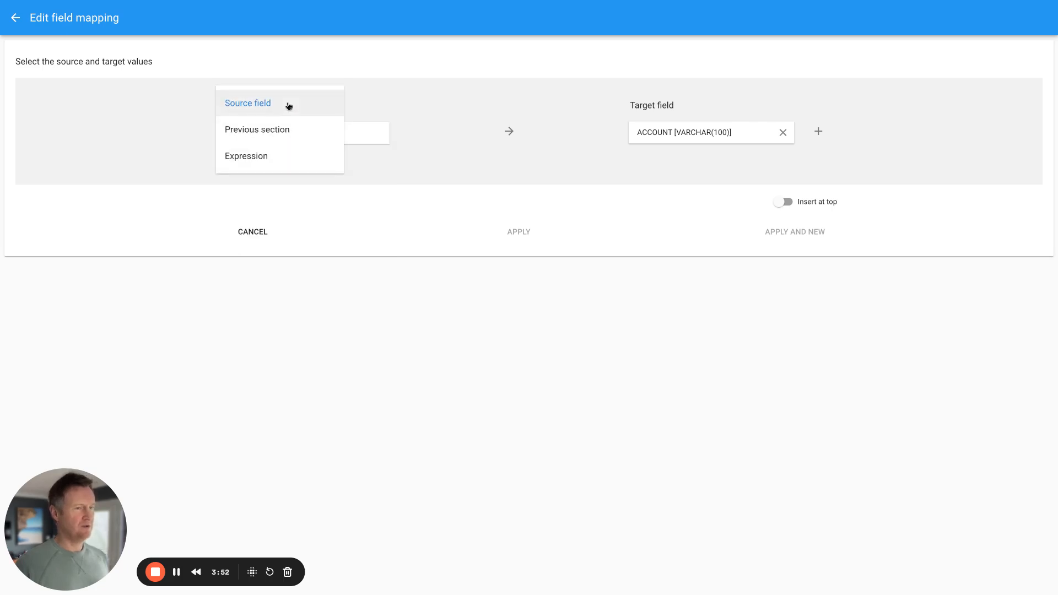
{"action": "left_click", "coordinate": [242, 140]}
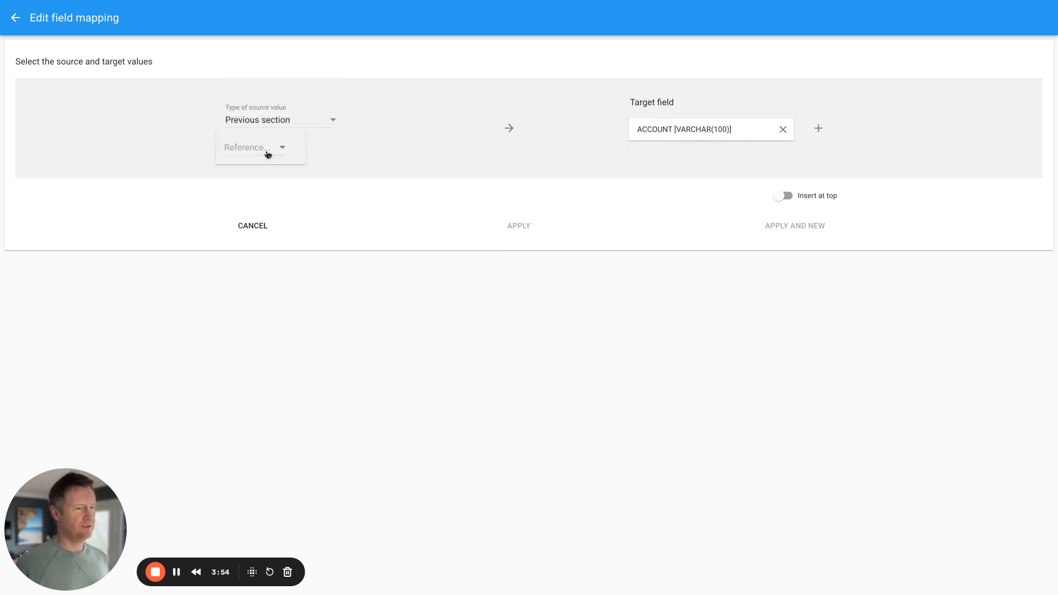
{"action": "left_click", "coordinate": [258, 149]}
{"action": "left_click", "coordinate": [256, 147]}
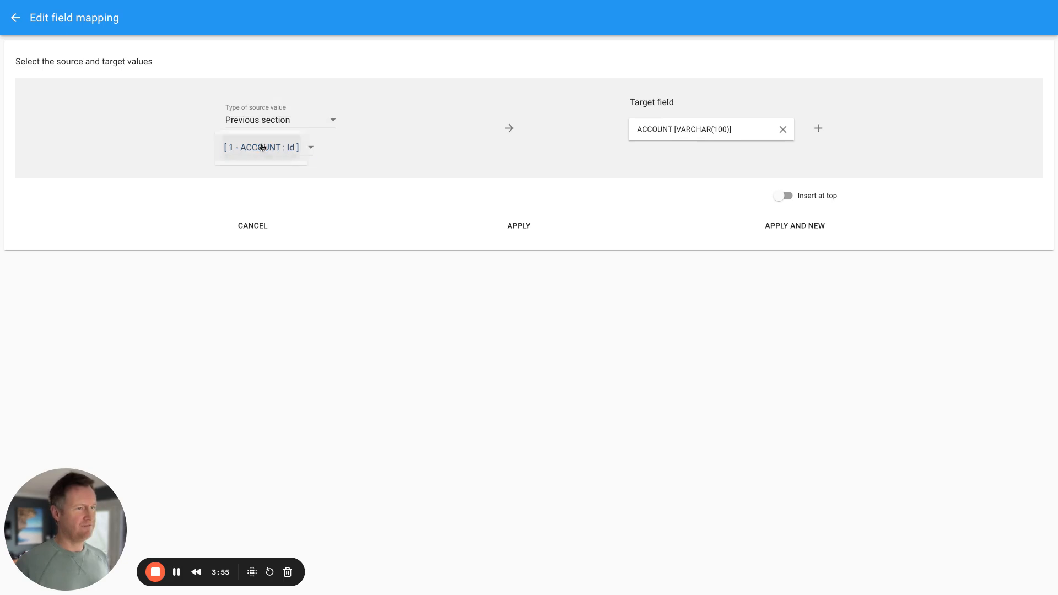
{"action": "left_click", "coordinate": [794, 229]}
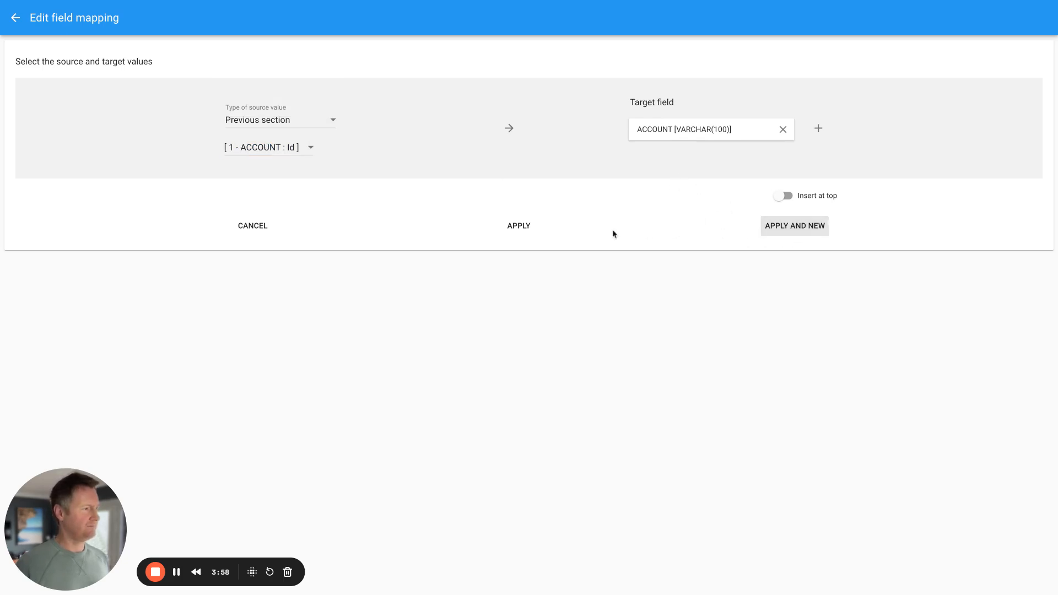
- Map Email→EMAIL and First Name→FIRST_NAME in the Contact section
{"action": "left_click", "coordinate": [655, 140]}
{"action": "left_click", "coordinate": [687, 192]}
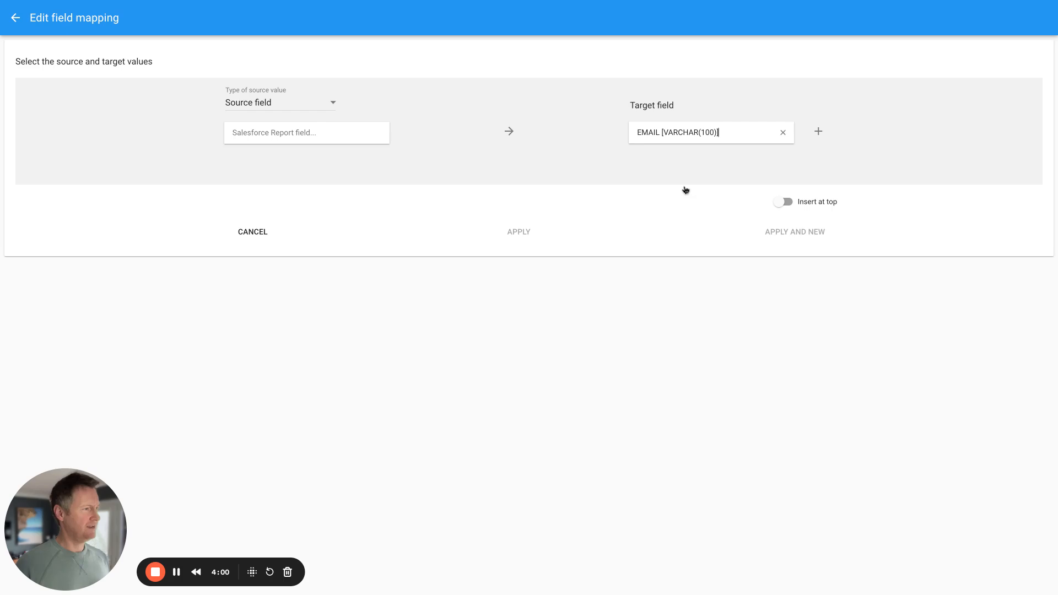
{"action": "left_click", "coordinate": [344, 134]}
{"action": "left_click", "coordinate": [253, 263]}
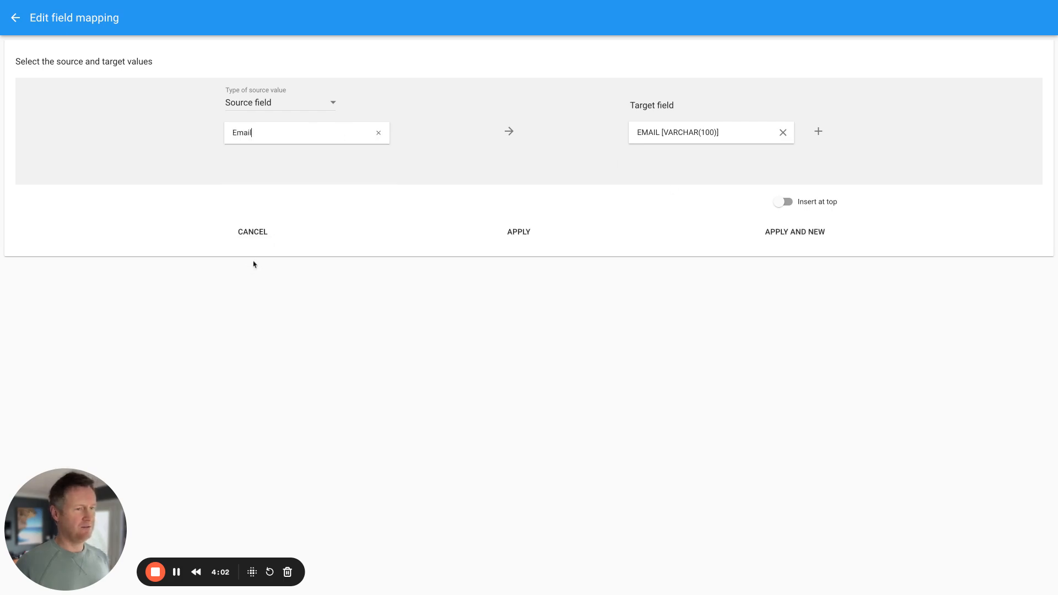
{"action": "left_click", "coordinate": [776, 236]}
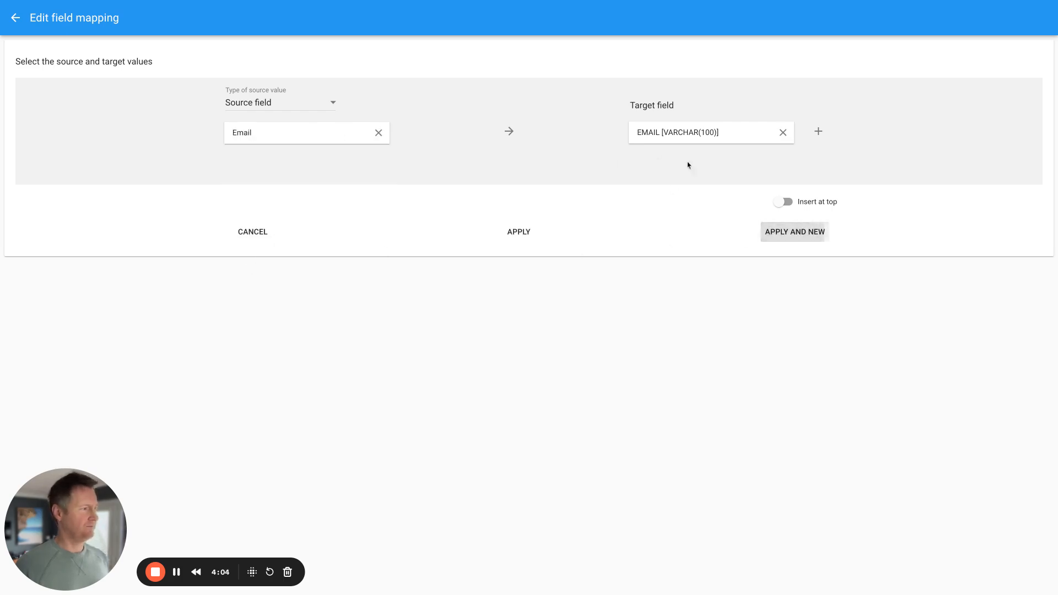
{"action": "left_click", "coordinate": [654, 132]}
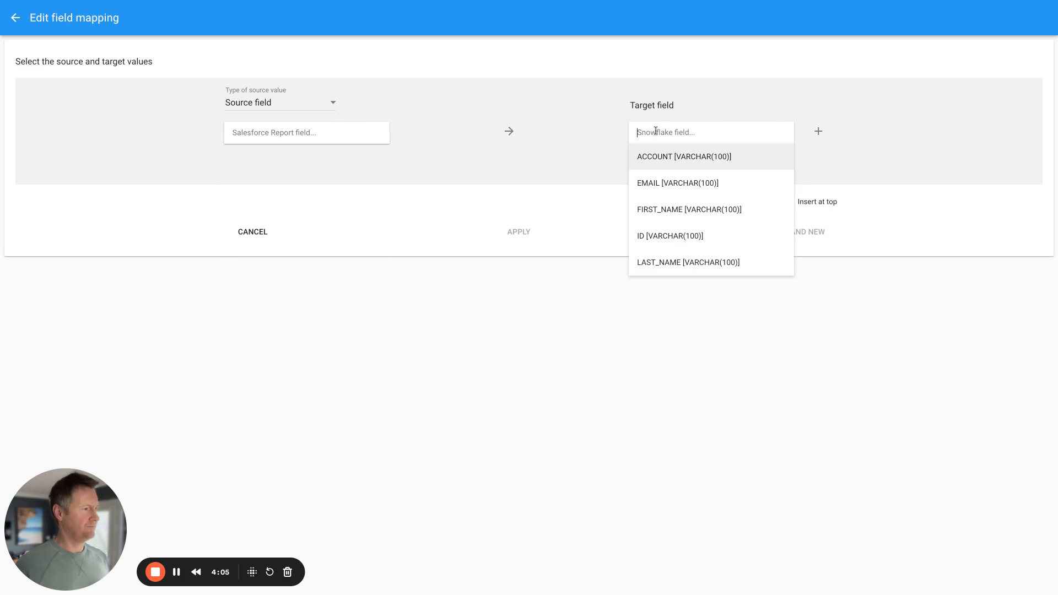
{"action": "left_click", "coordinate": [676, 209]}
{"action": "left_click", "coordinate": [265, 131]}
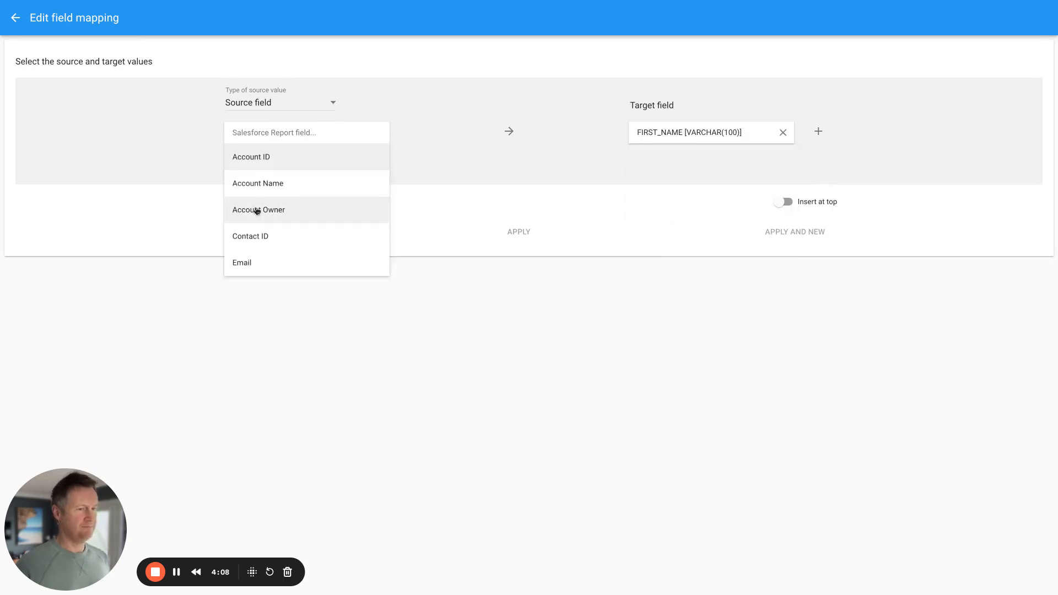
{"action": "scroll", "coordinate": [263, 209], "scroll_direction": "down", "scroll_amount": 2}
{"action": "left_click", "coordinate": [258, 191]}
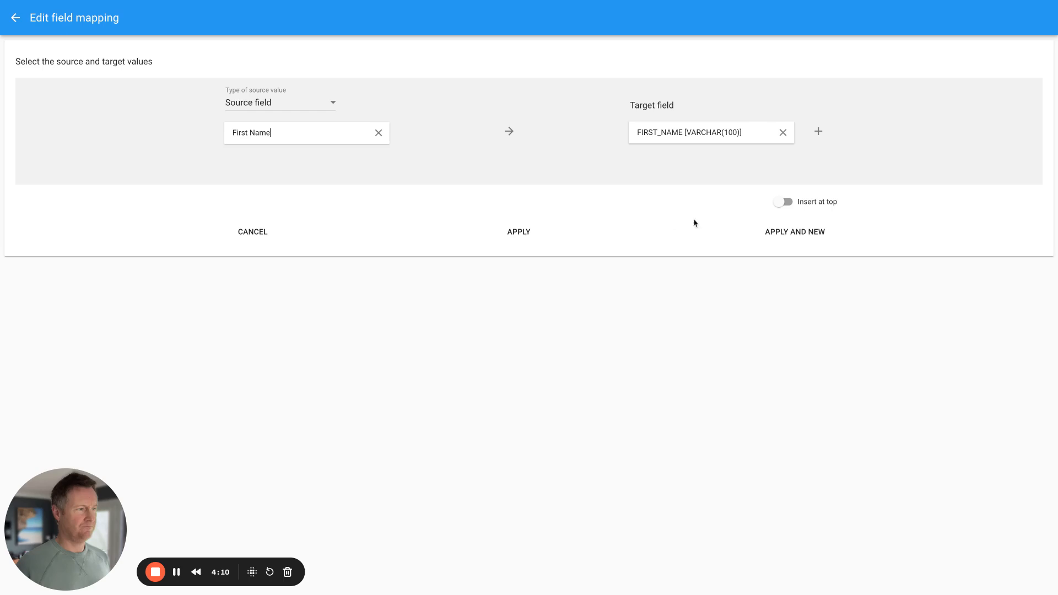
{"action": "left_click", "coordinate": [772, 230]}
- Map Last Name→LAST_NAME and Contact ID→ID, then close the field mapping editor
{"action": "left_click", "coordinate": [657, 134]}
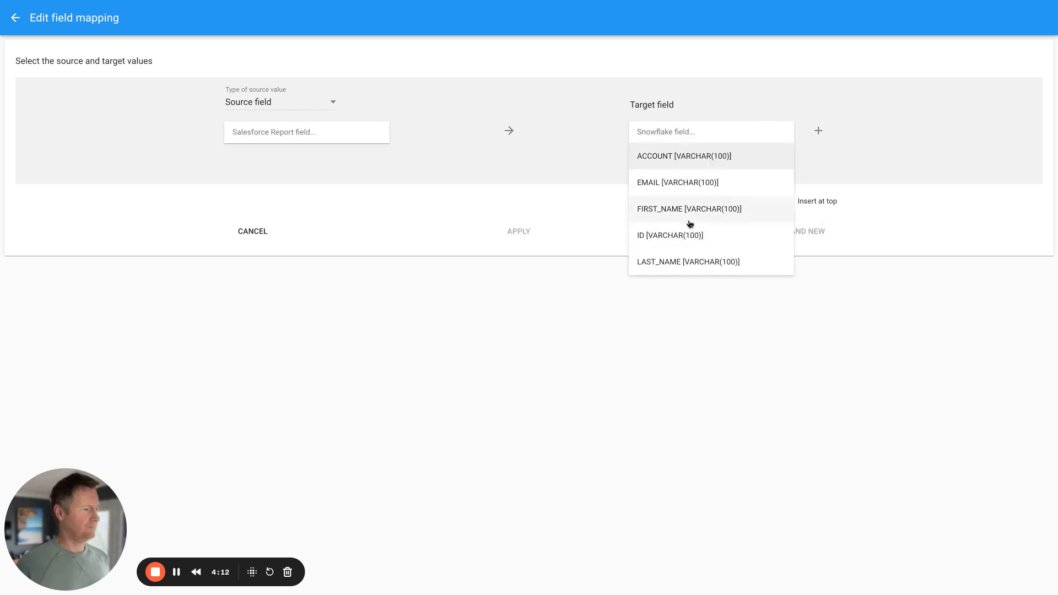
{"action": "left_click", "coordinate": [662, 262]}
{"action": "left_click", "coordinate": [319, 134]}
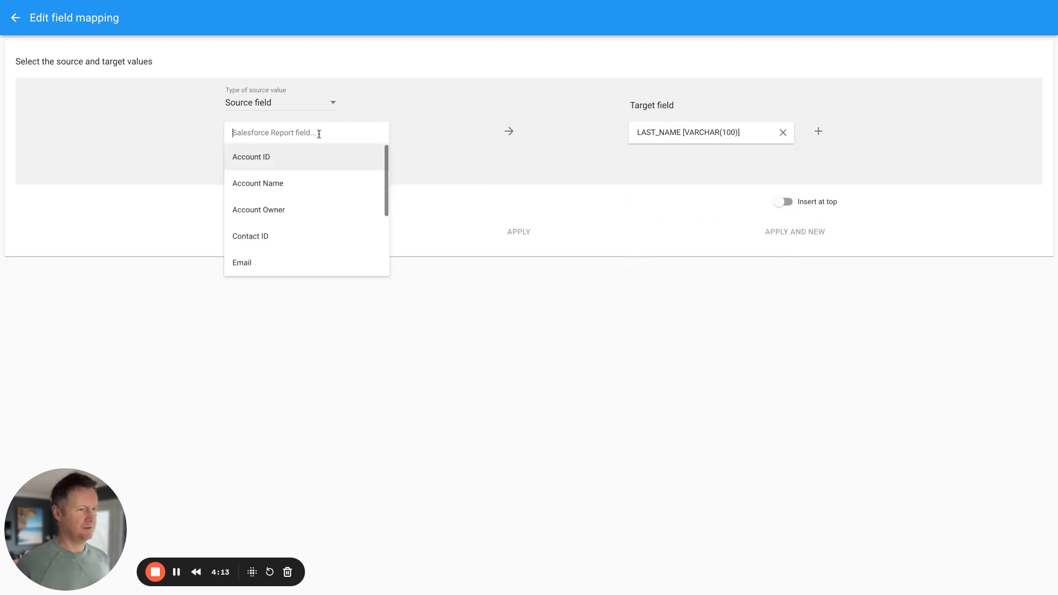
{"action": "scroll", "coordinate": [267, 206], "scroll_direction": "down", "scroll_amount": 3}
{"action": "left_click", "coordinate": [259, 225]}
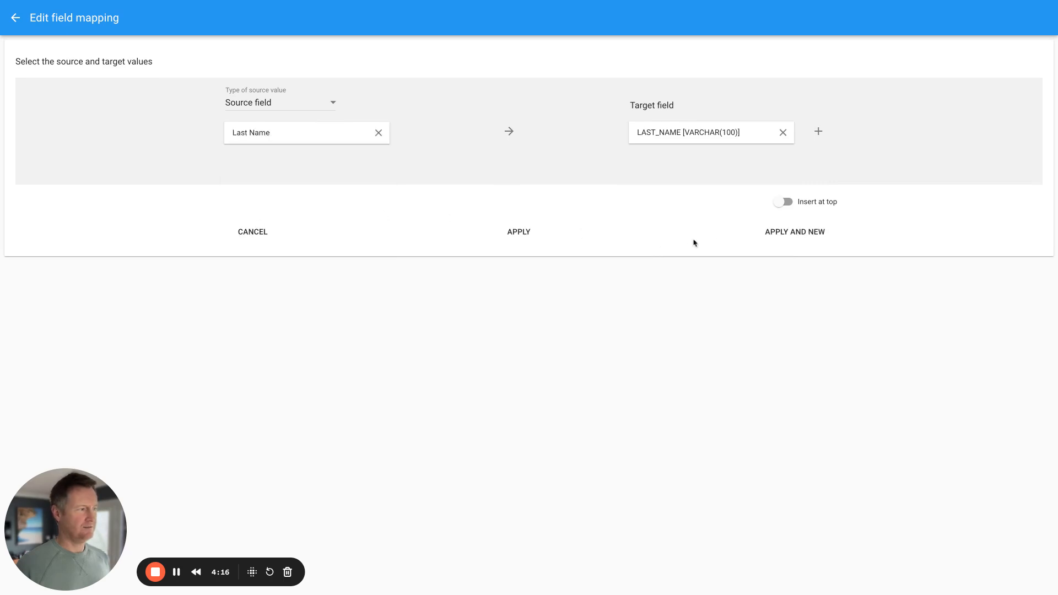
{"action": "left_click", "coordinate": [771, 234]}
{"action": "left_click", "coordinate": [669, 131]}
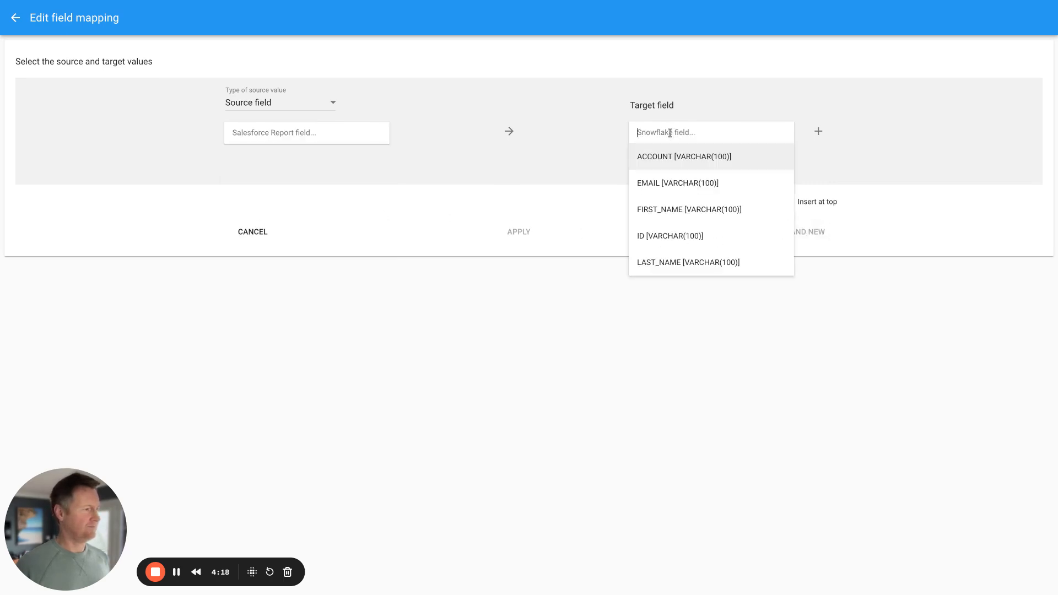
{"action": "left_click", "coordinate": [653, 239]}
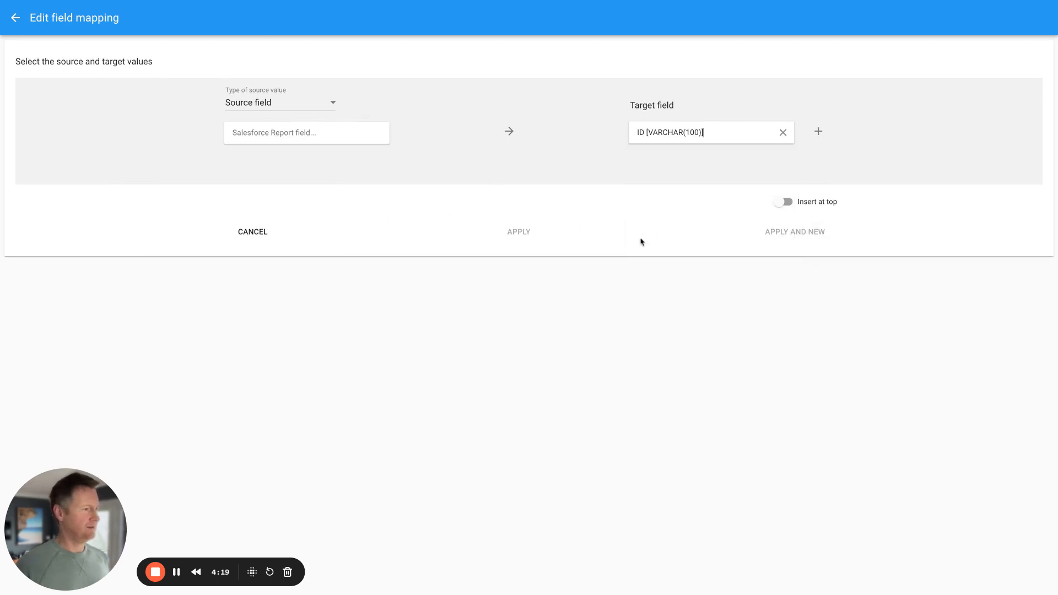
{"action": "left_click", "coordinate": [319, 128]}
{"action": "scroll", "coordinate": [319, 171], "scroll_direction": "down", "scroll_amount": 1}
{"action": "left_click", "coordinate": [257, 200]}
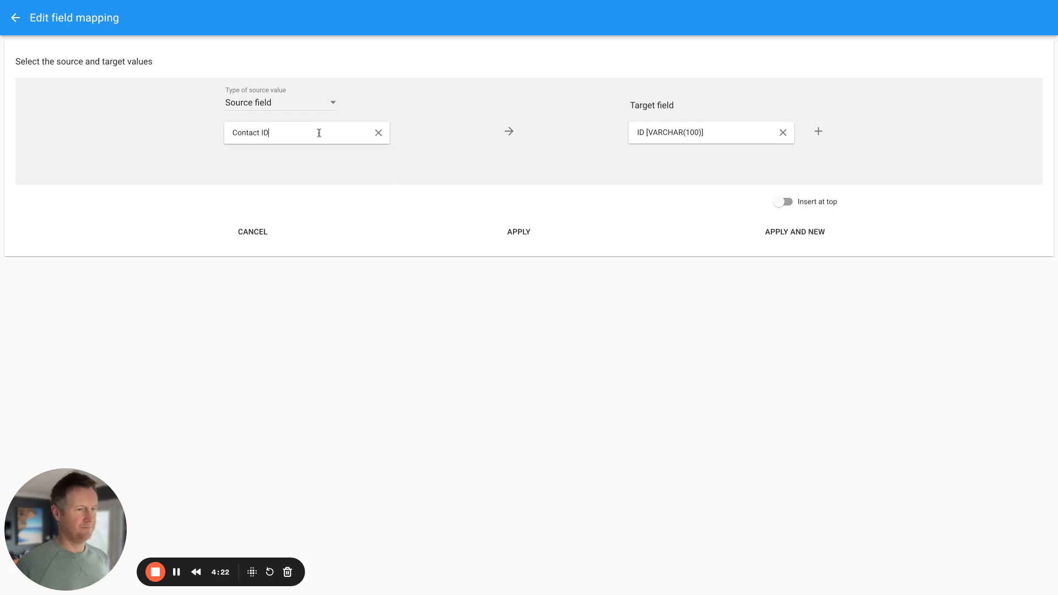
{"action": "left_click", "coordinate": [525, 236]}
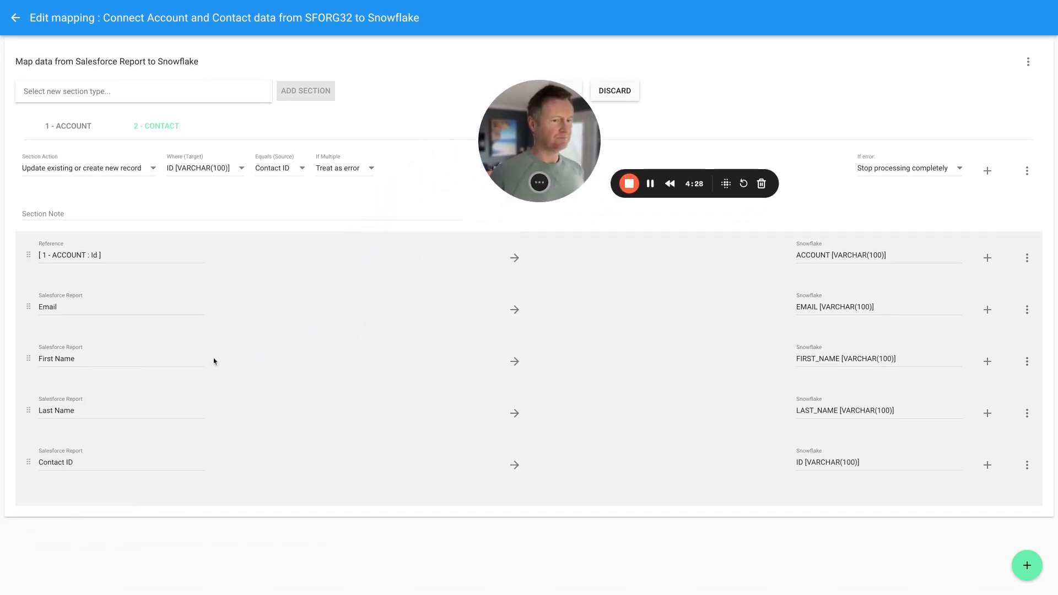
- Move the Contact ID mapping below the account reference, apply and confirm the mapping, then go back
{"action": "left_click_drag", "start_coordinate": [27, 463], "coordinate": [78, 280]}
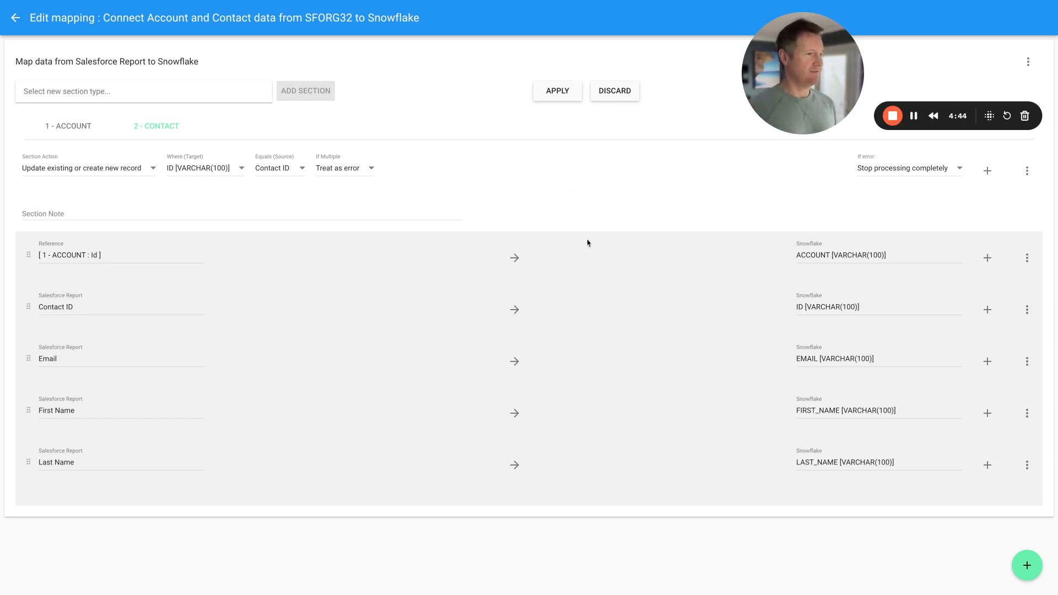
{"action": "left_click", "coordinate": [554, 98]}
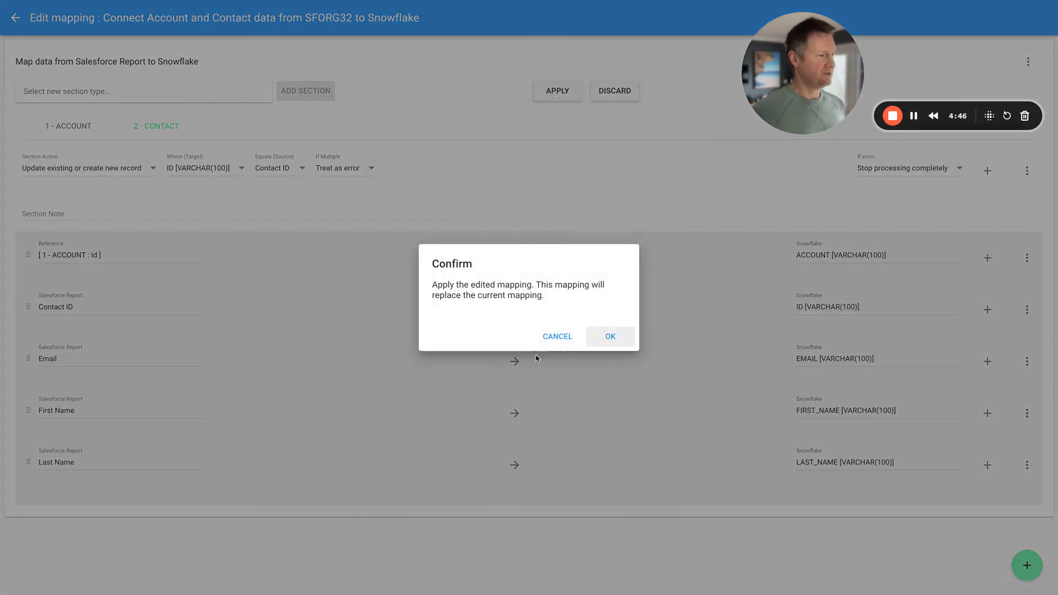
{"action": "left_click", "coordinate": [610, 336]}
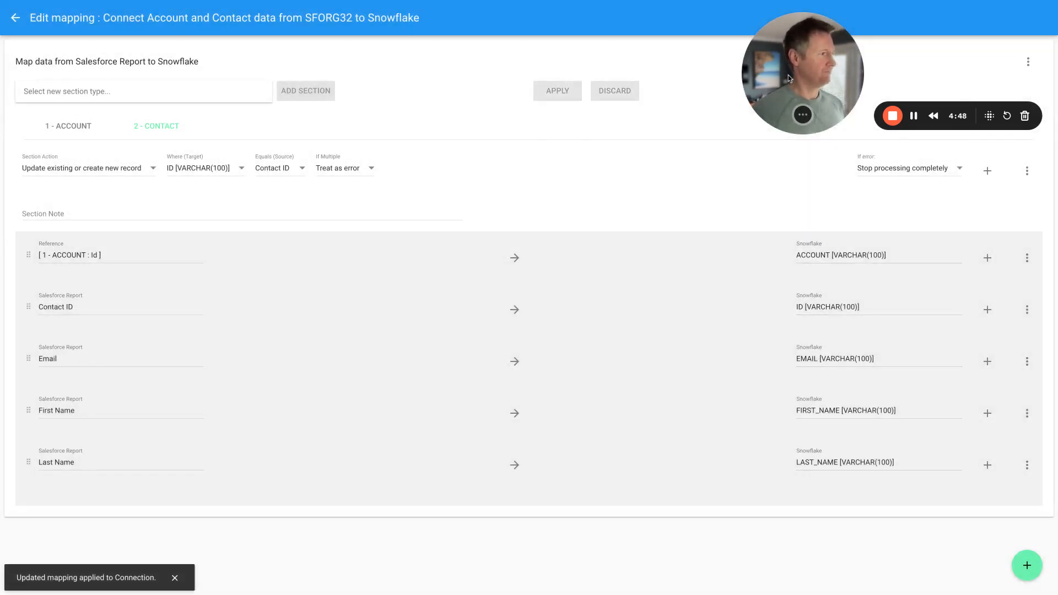
{"action": "left_click", "coordinate": [15, 17]}
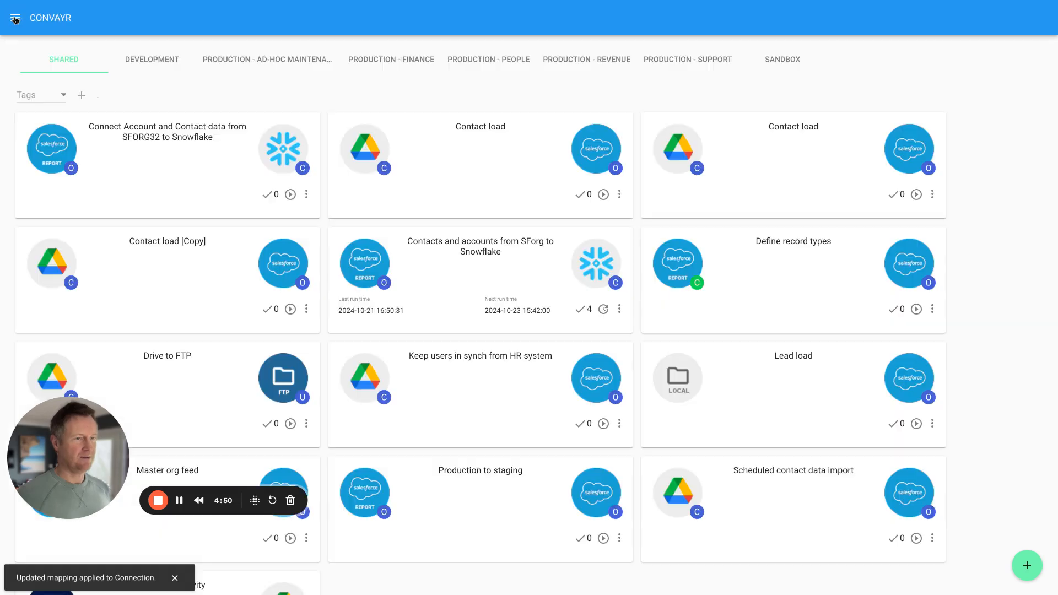
- Create a Daily activation schedule for the connection, running on weekdays only at 11:25 GMT
{"action": "left_click", "coordinate": [307, 195]}
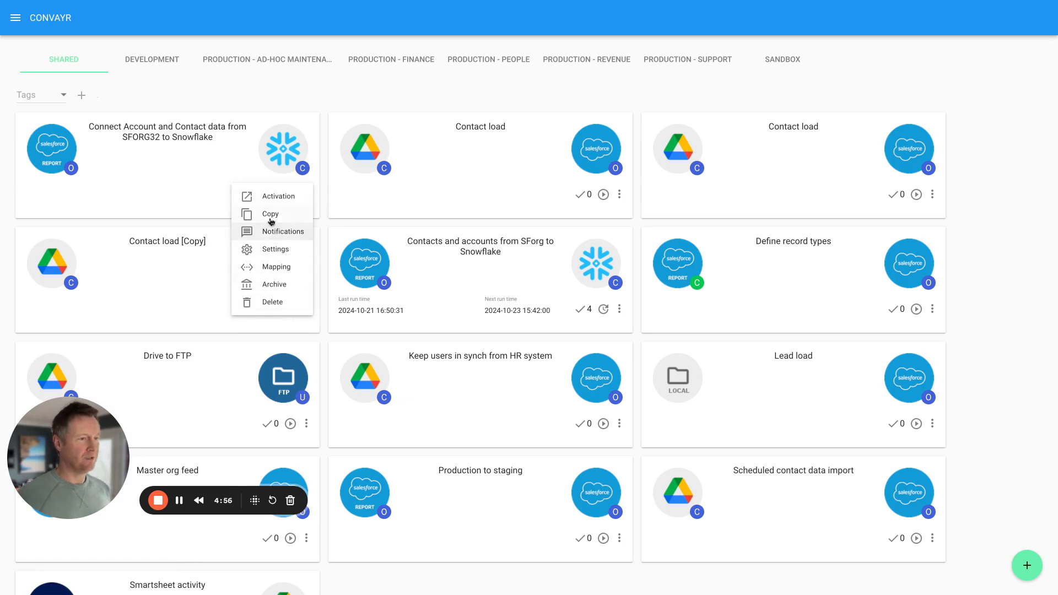
{"action": "left_click", "coordinate": [271, 198]}
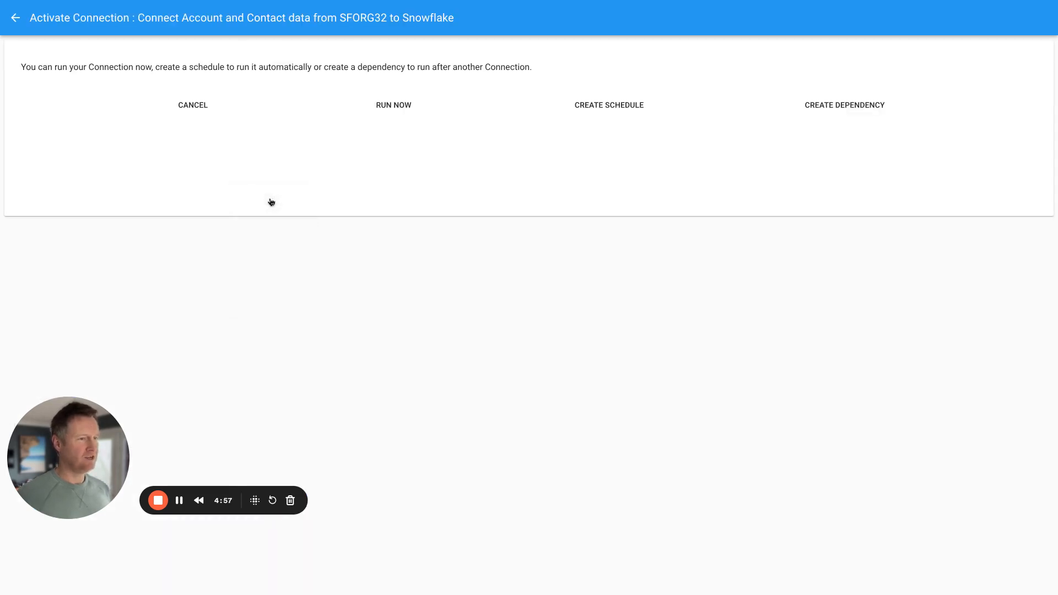
{"action": "left_click", "coordinate": [603, 110]}
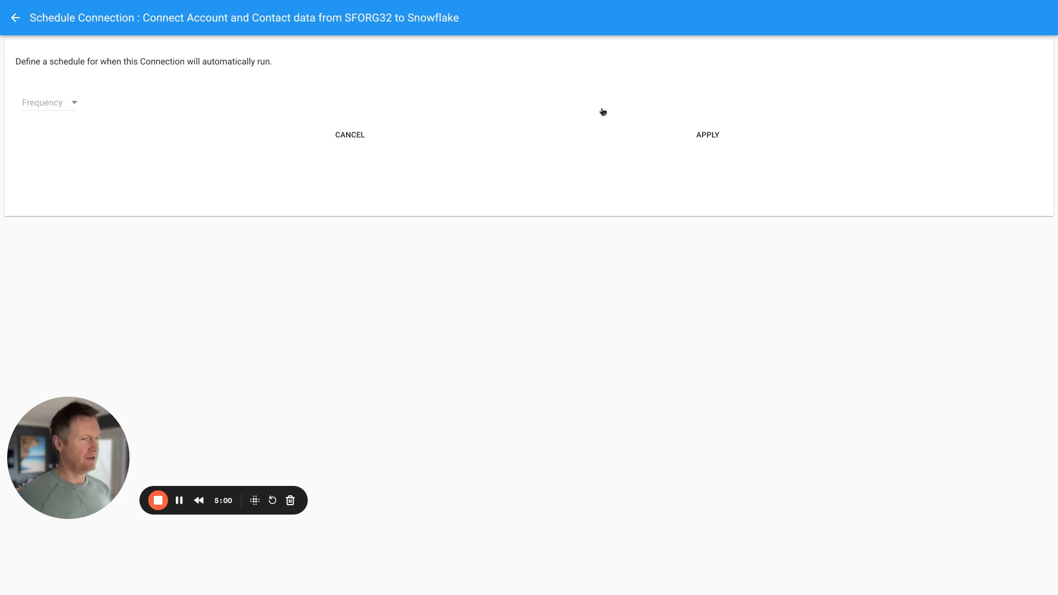
{"action": "left_click", "coordinate": [38, 110]}
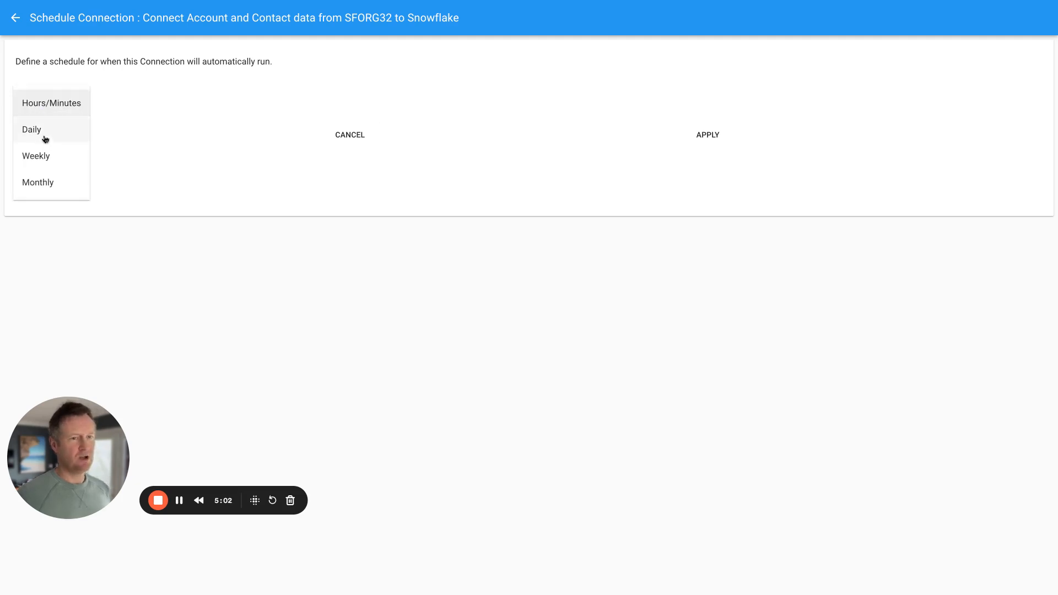
{"action": "left_click", "coordinate": [44, 140]}
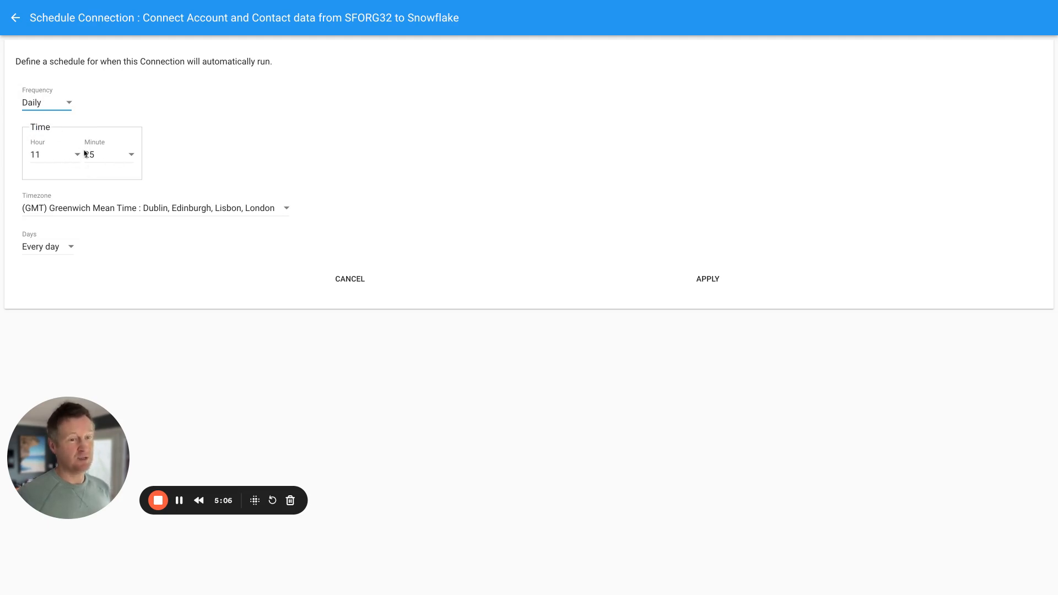
{"action": "left_click", "coordinate": [71, 249]}
{"action": "left_click", "coordinate": [69, 280]}
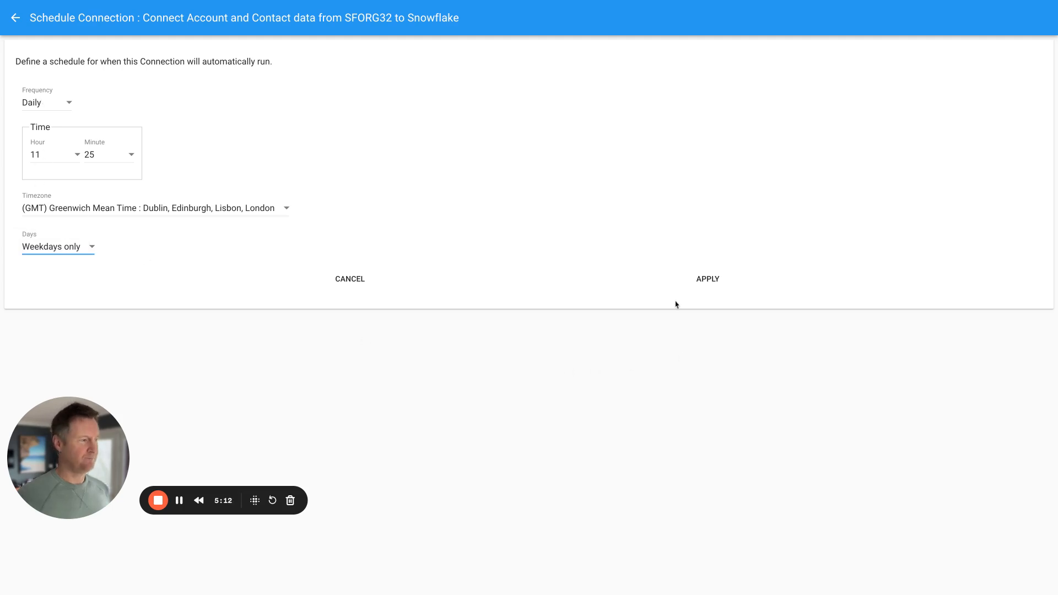
{"action": "left_click", "coordinate": [701, 285]}
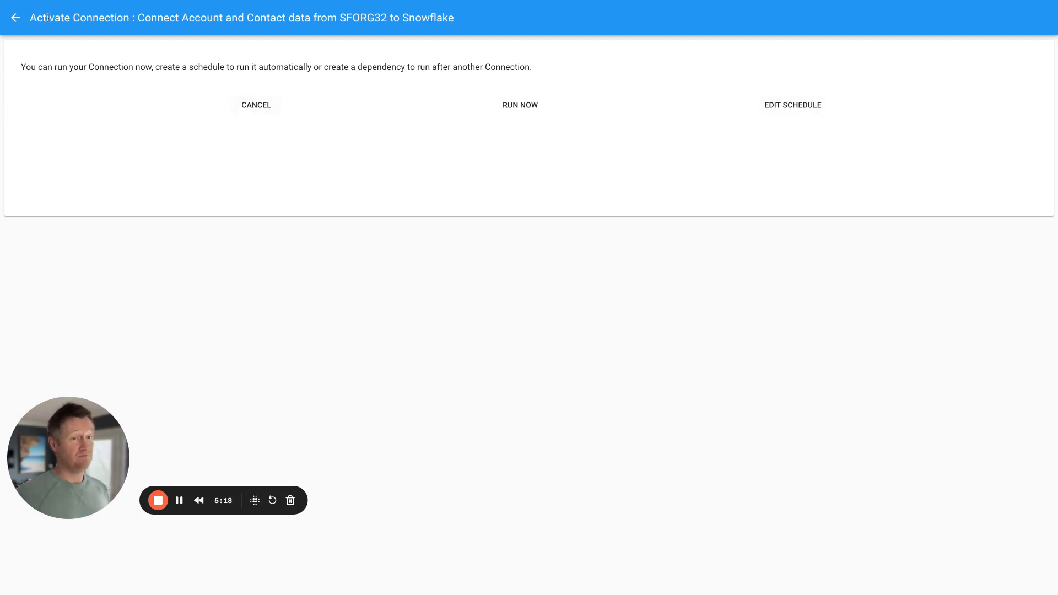
- Verify the saved weekday schedule, then open the Salesforce-to-Snowflake connection card's actions menu
{"action": "left_click", "coordinate": [14, 19]}
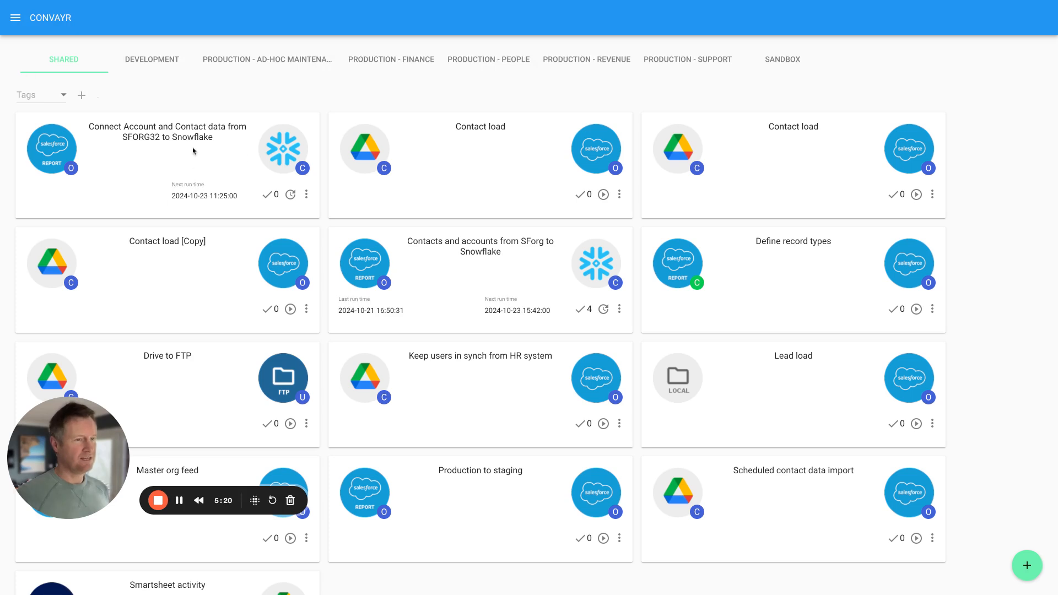
{"action": "left_click", "coordinate": [291, 195]}
{"action": "left_click", "coordinate": [770, 105]}
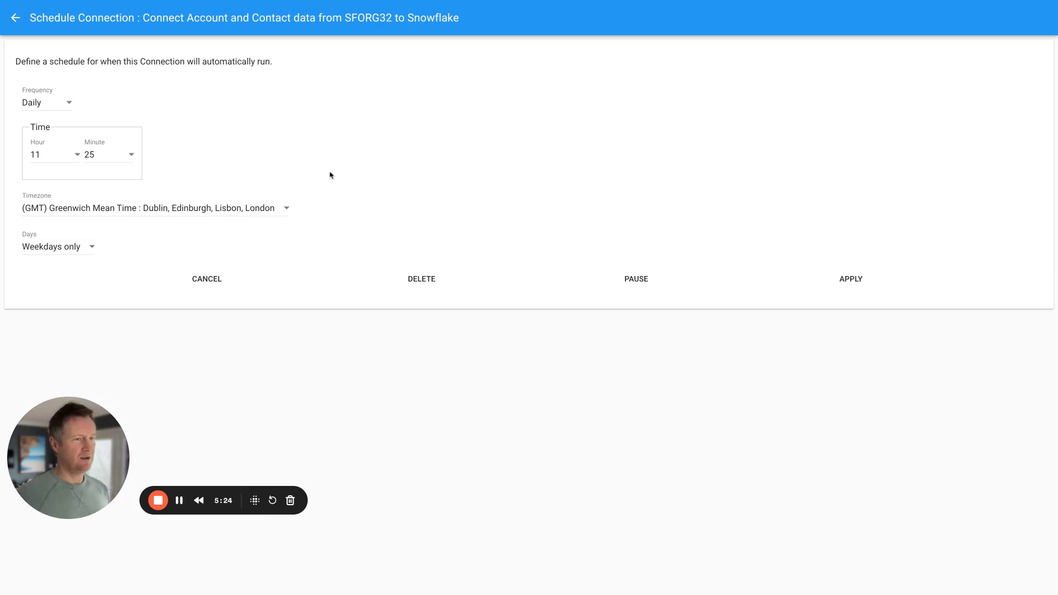
{"action": "left_click", "coordinate": [15, 18]}
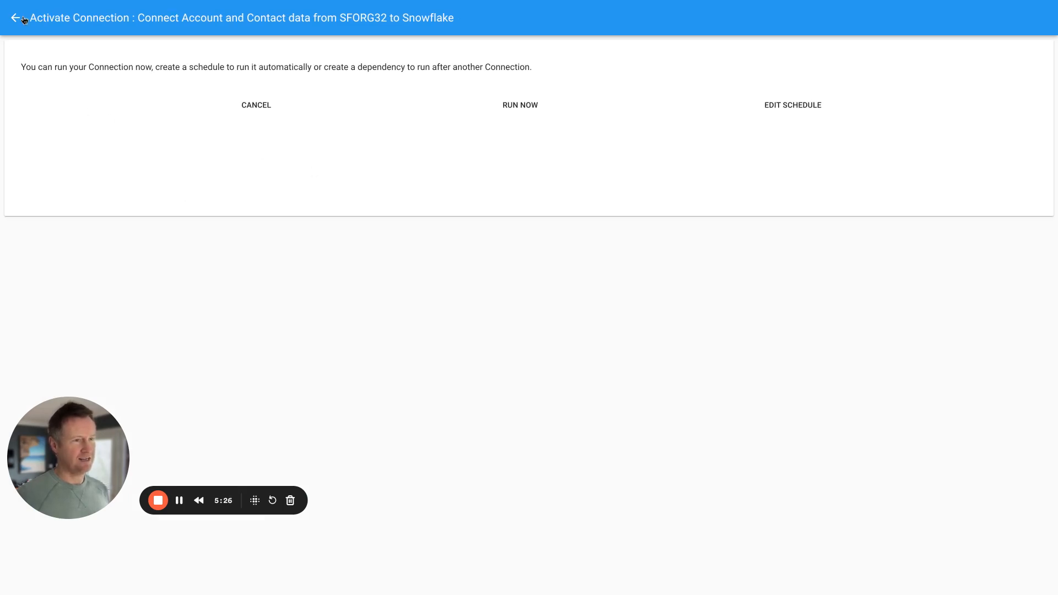
{"action": "left_click", "coordinate": [22, 19]}
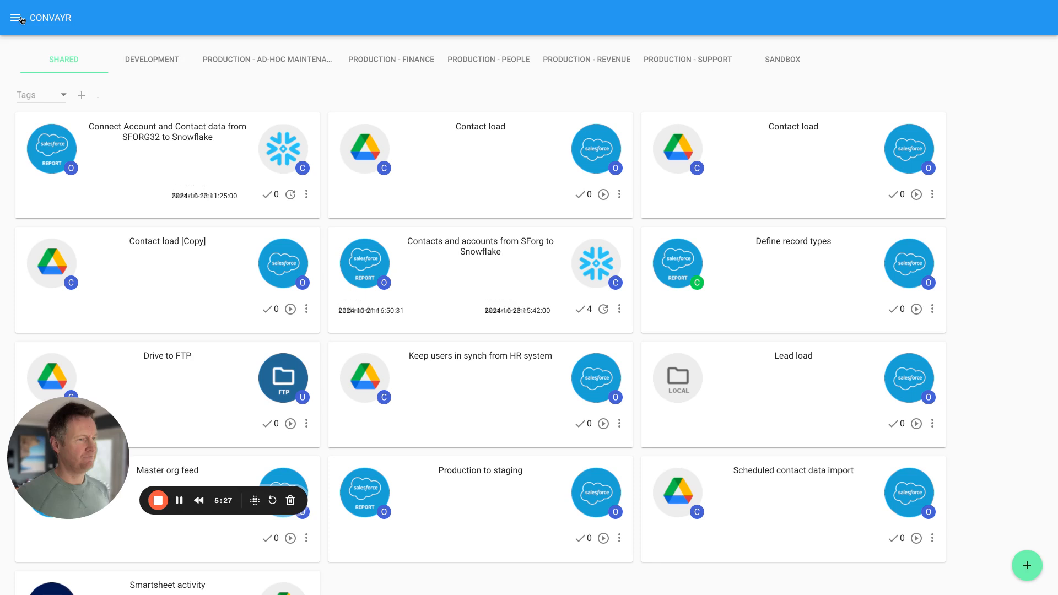
{"action": "left_click", "coordinate": [306, 198]}
- In the connection's settings, turn on Enable Email Control and add one permitted email address
{"action": "left_click", "coordinate": [281, 252]}
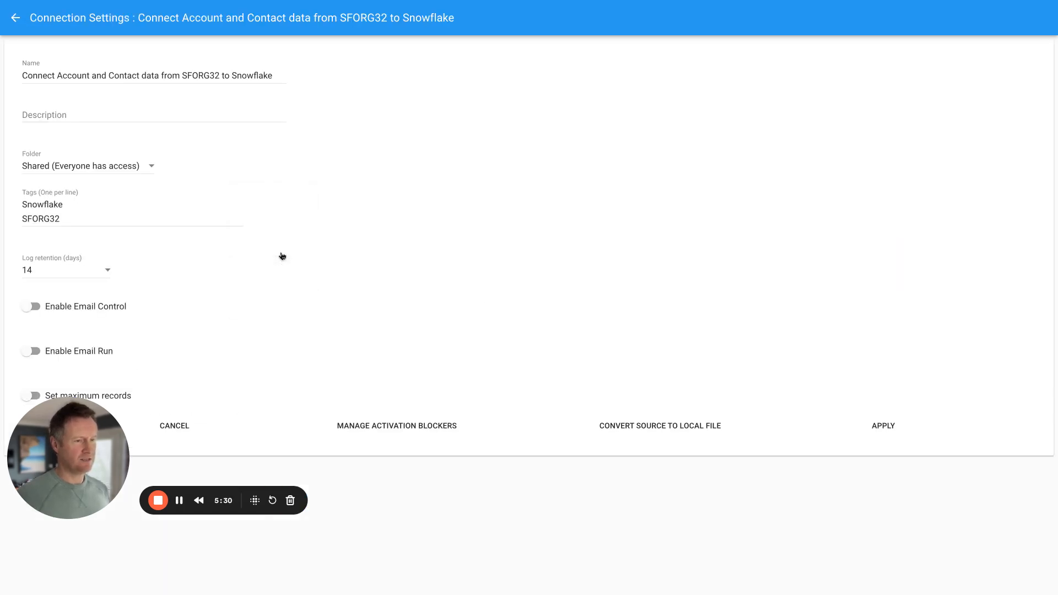
{"action": "mouse_move", "coordinate": [58, 491]}
{"action": "left_mouse_down"}
{"action": "mouse_move", "coordinate": [507, 187]}
{"action": "mouse_move", "coordinate": [534, 194]}
{"action": "left_mouse_up"}
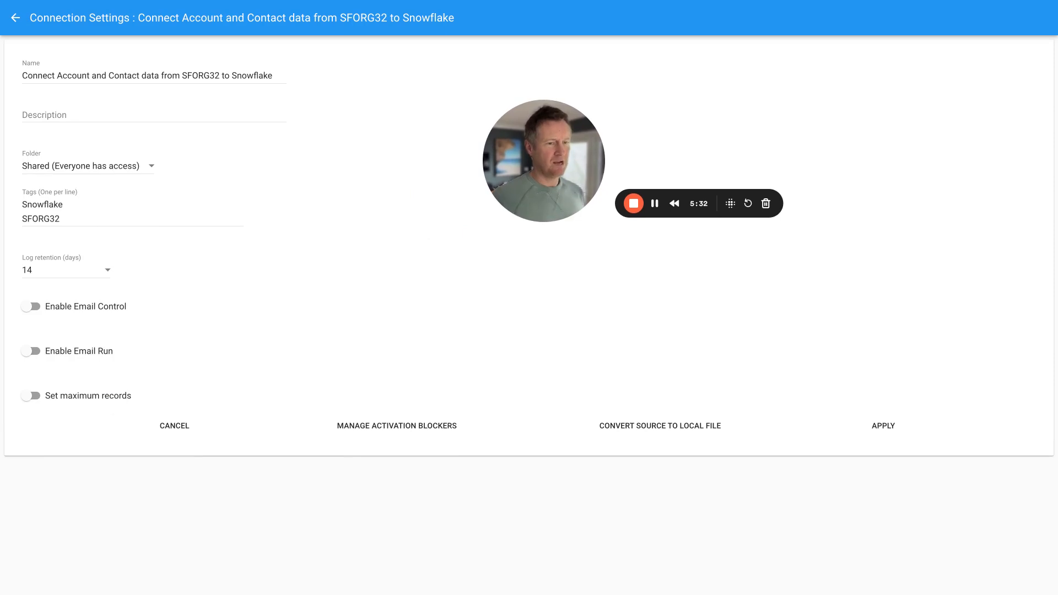
{"action": "left_click", "coordinate": [29, 308]}
{"action": "left_click", "coordinate": [50, 372]}
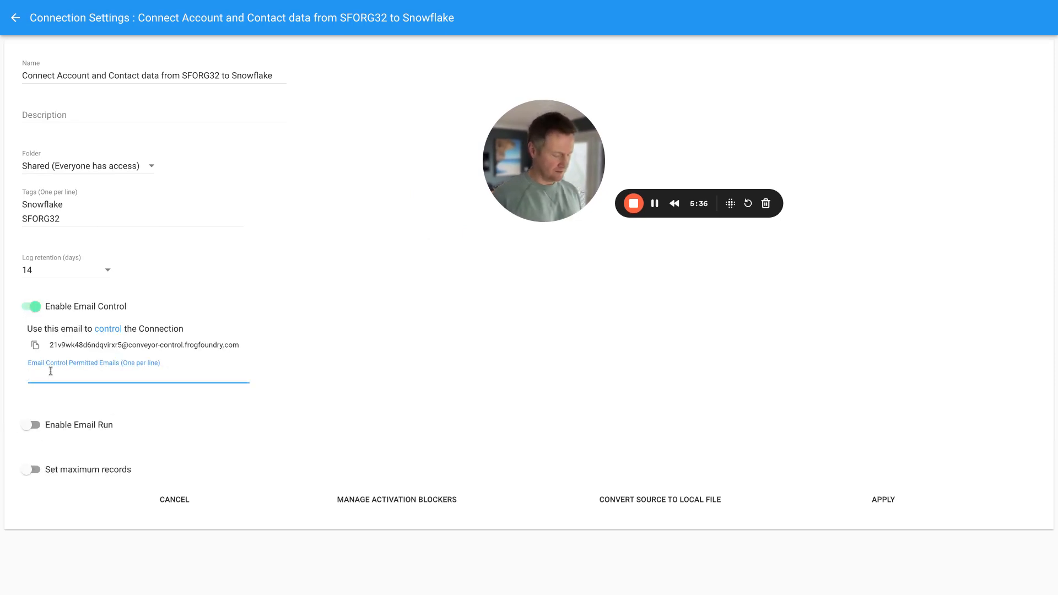
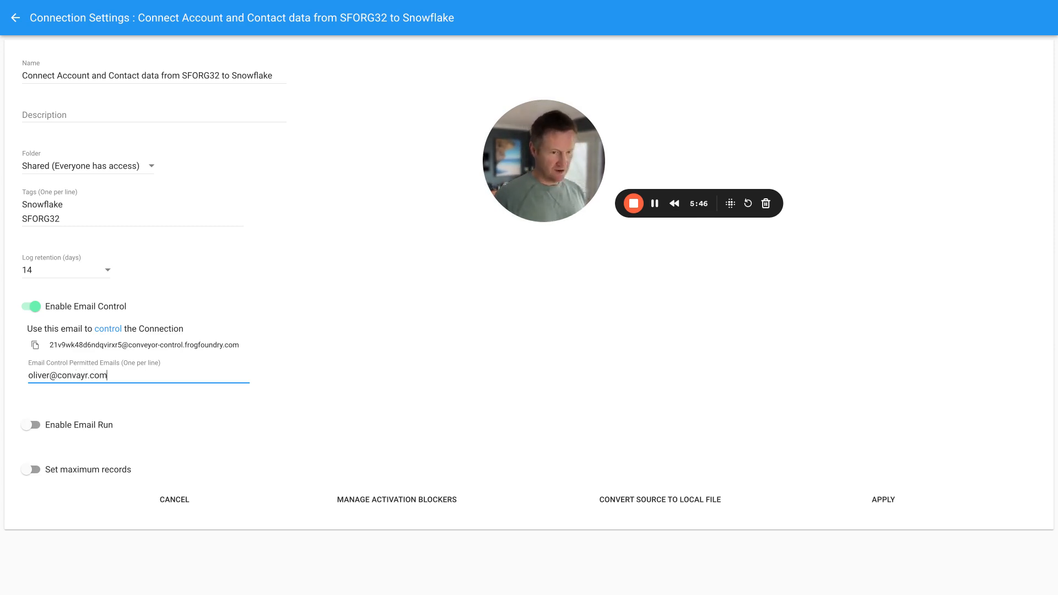
- Enable Email Run with Max Rows 100 and results returned by email, add a permitted address, and apply
{"action": "left_click", "coordinate": [31, 425]}
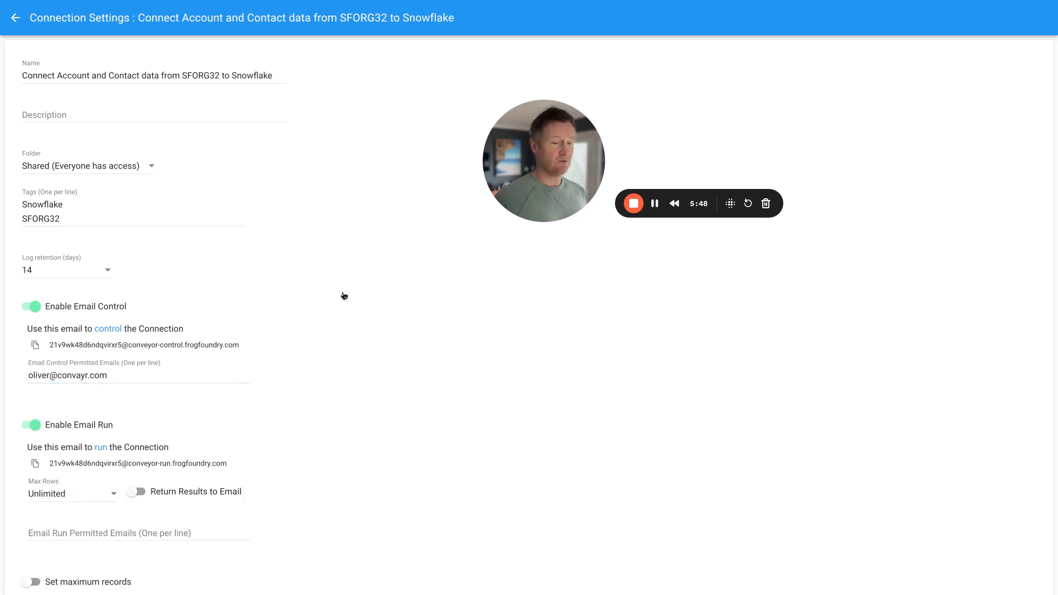
{"action": "scroll", "coordinate": [359, 291], "scroll_direction": "down", "scroll_amount": 1}
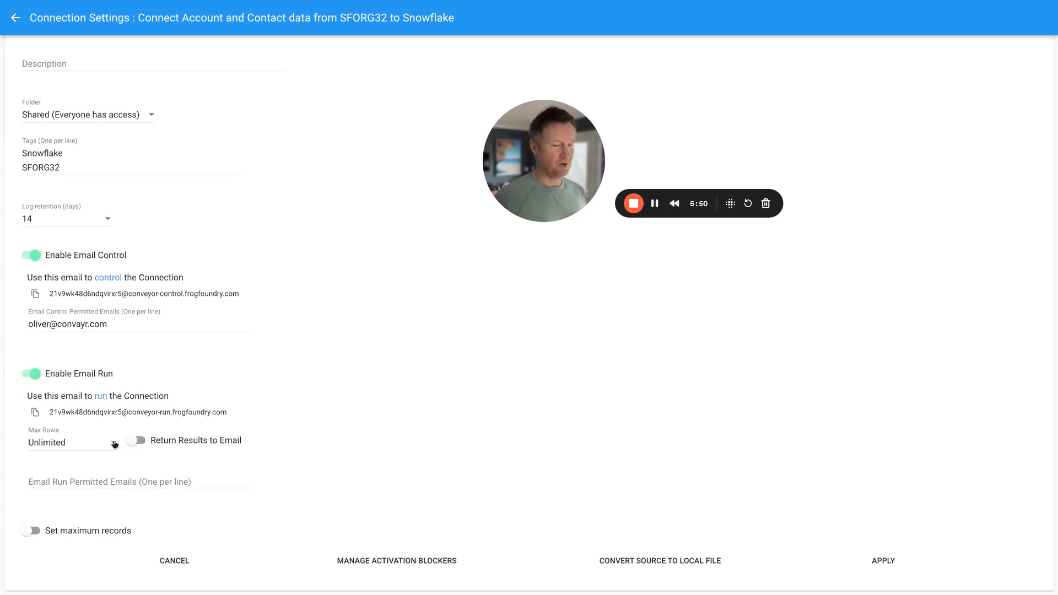
{"action": "left_click", "coordinate": [92, 450]}
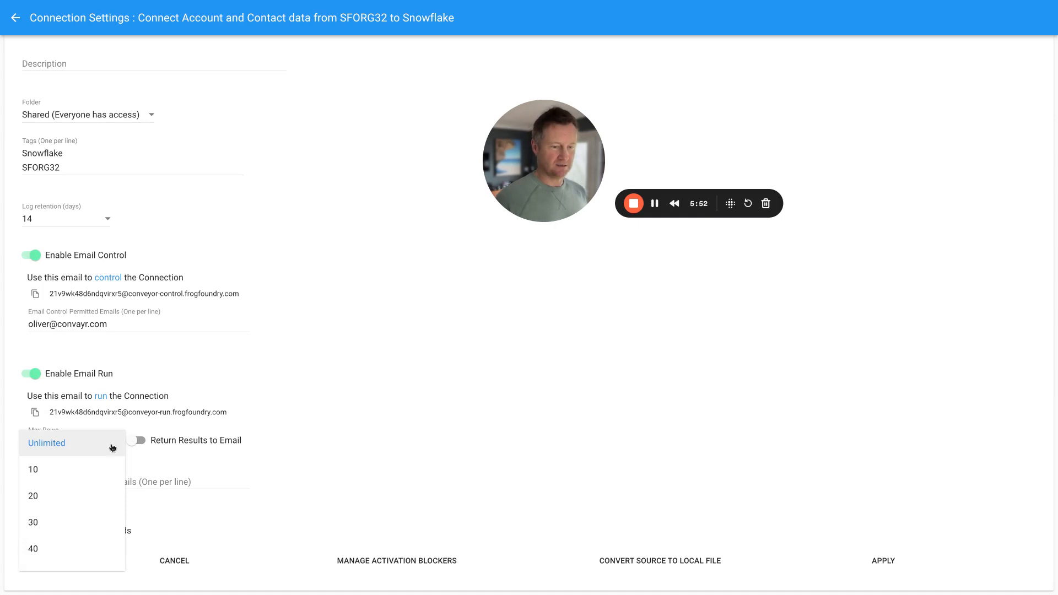
{"action": "scroll", "coordinate": [74, 479], "scroll_direction": "down", "scroll_amount": 4}
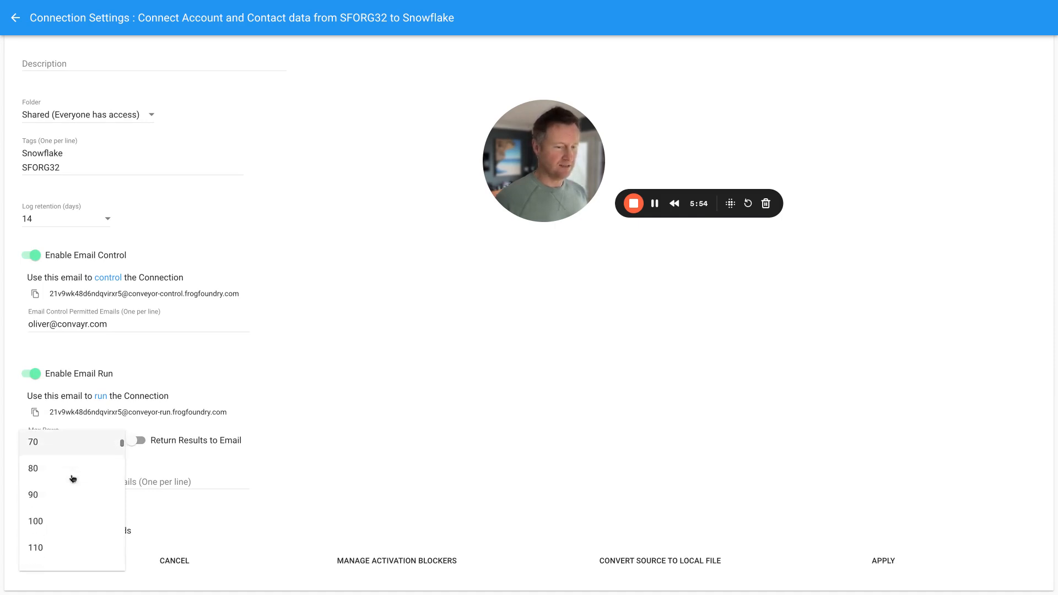
{"action": "left_click", "coordinate": [42, 512]}
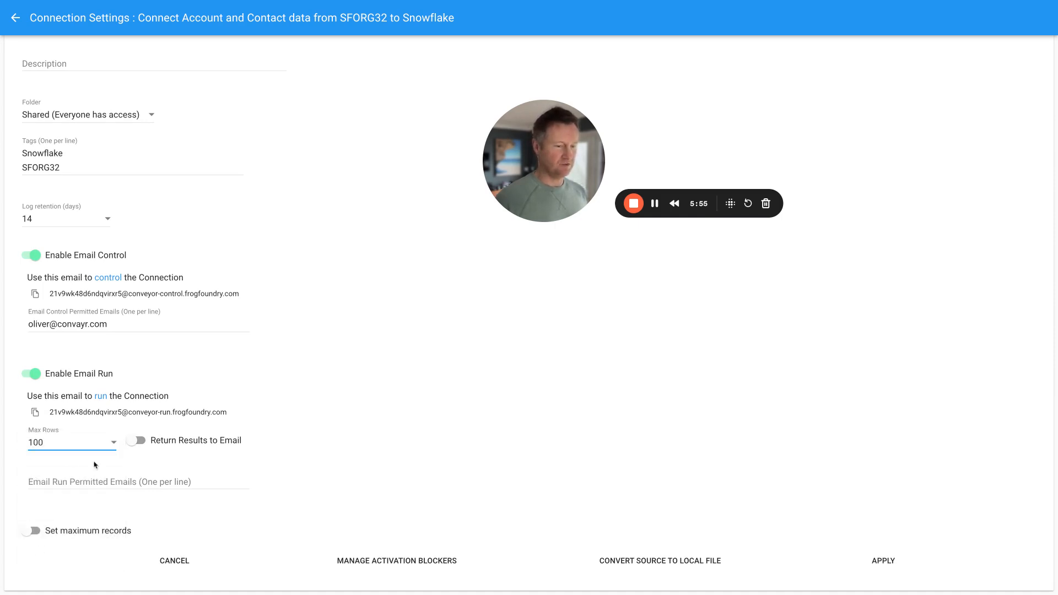
{"action": "left_click", "coordinate": [137, 442]}
{"action": "left_click", "coordinate": [39, 475]}
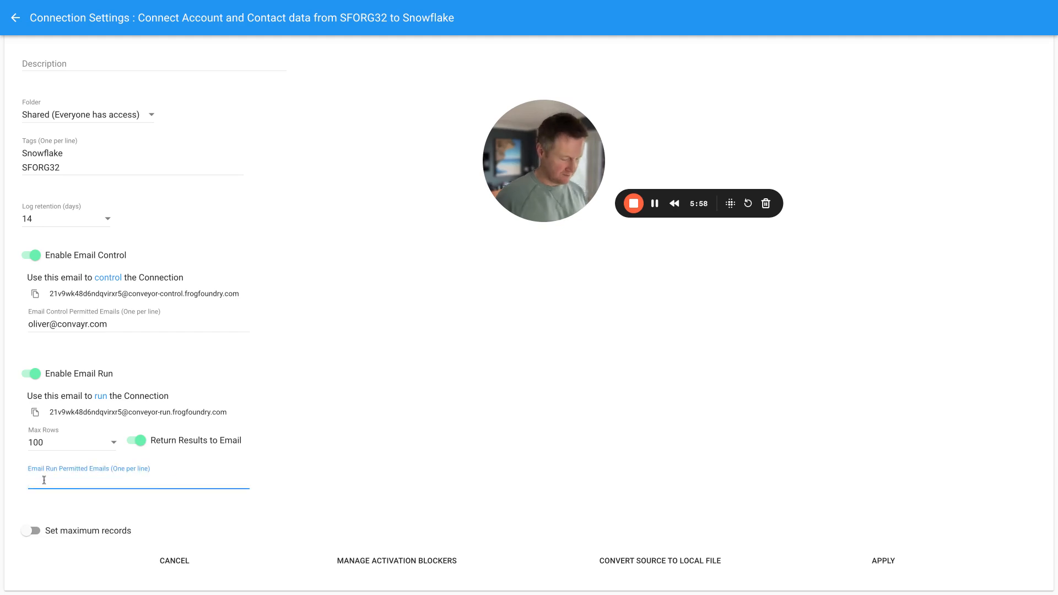
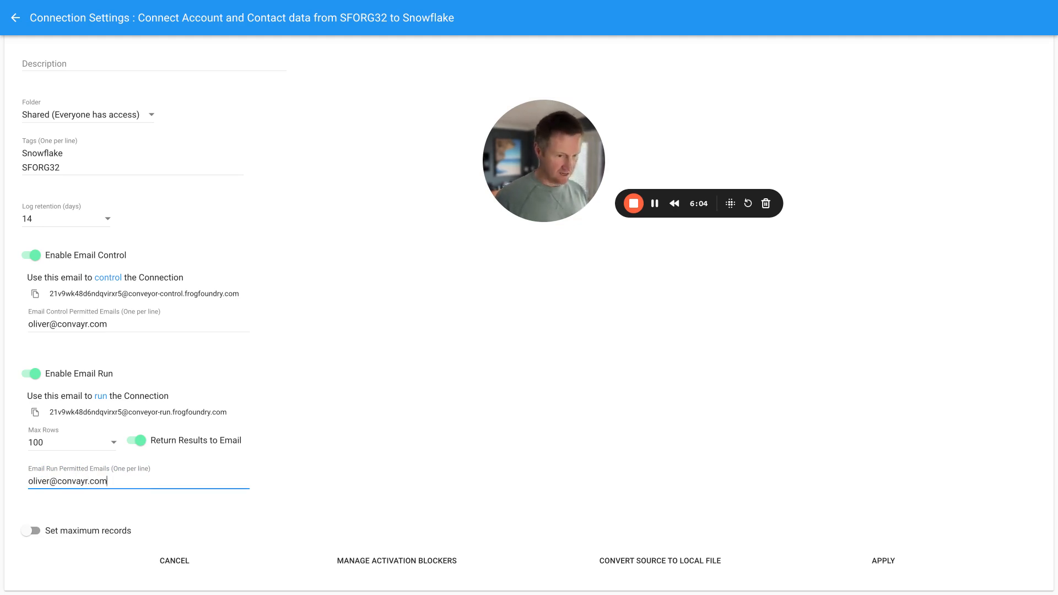
{"action": "scroll", "coordinate": [33, 479], "scroll_direction": "up", "scroll_amount": 1}
{"action": "scroll", "coordinate": [33, 480], "scroll_direction": "down", "scroll_amount": 1}
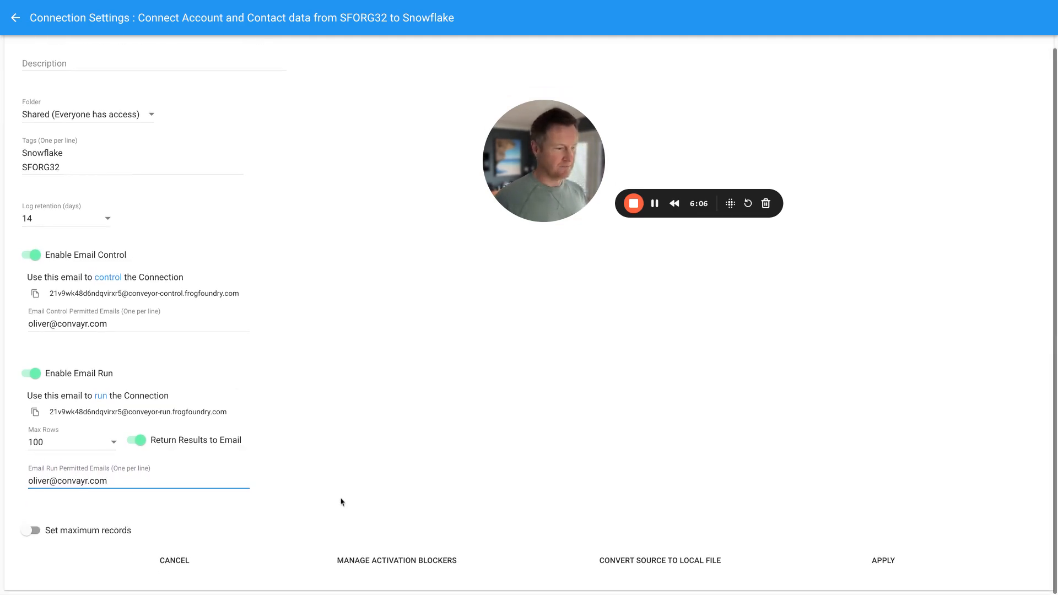
{"action": "left_click", "coordinate": [872, 571]}
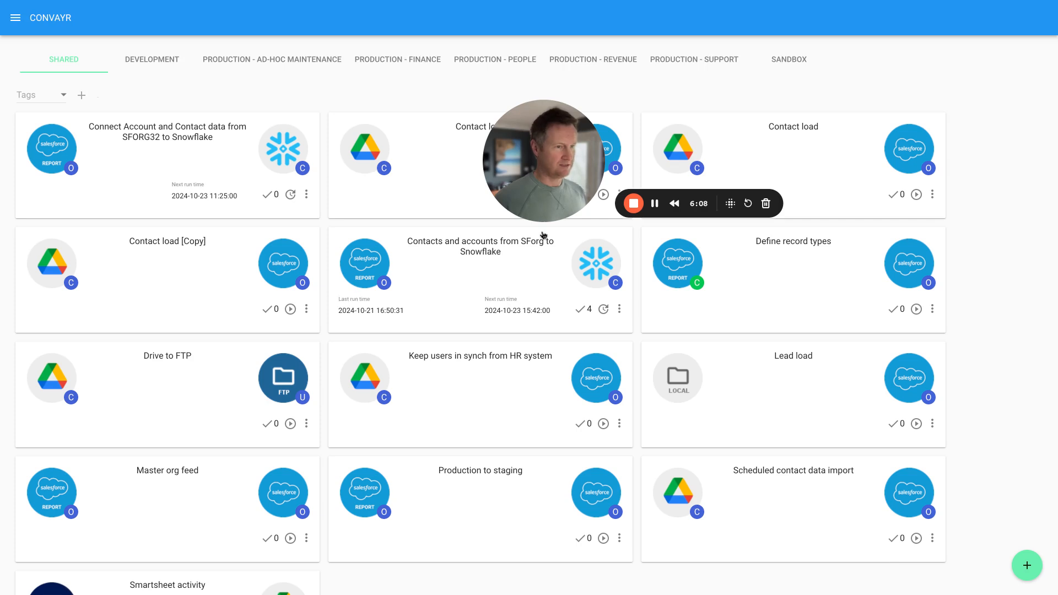
- Move 'Use to block email runs on weekends' into the connection's Applied activation blockers and apply
{"action": "left_click", "coordinate": [306, 197]}
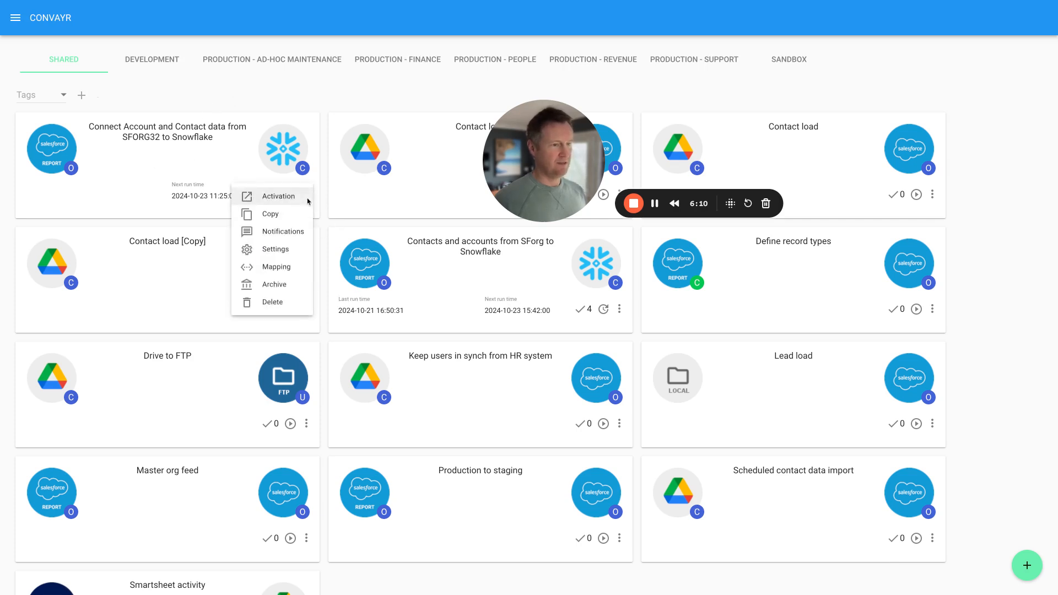
{"action": "left_click", "coordinate": [276, 250]}
{"action": "scroll", "coordinate": [359, 397], "scroll_direction": "down", "scroll_amount": 2}
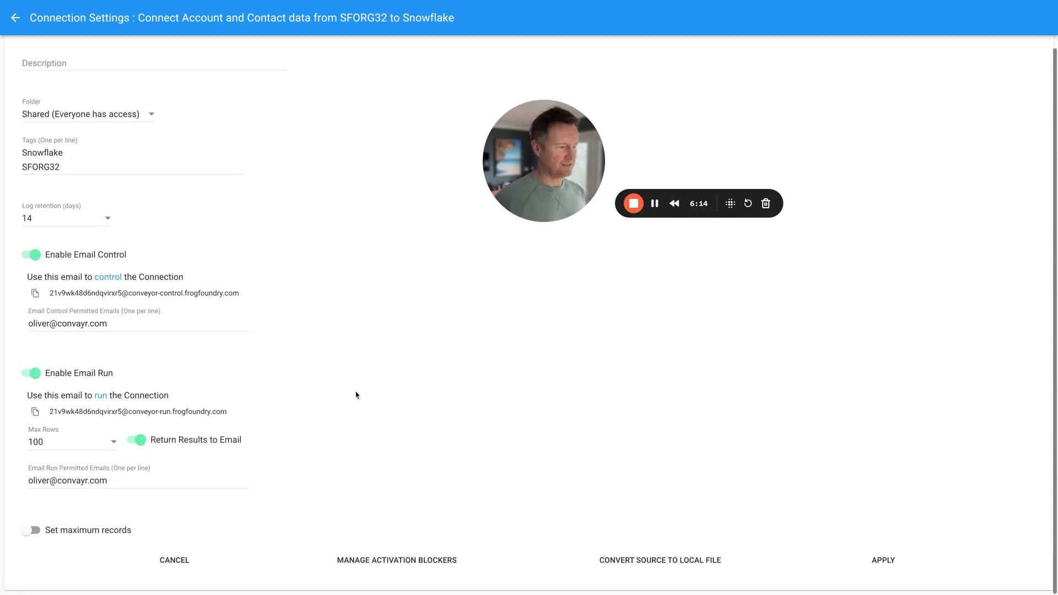
{"action": "left_click", "coordinate": [372, 560]}
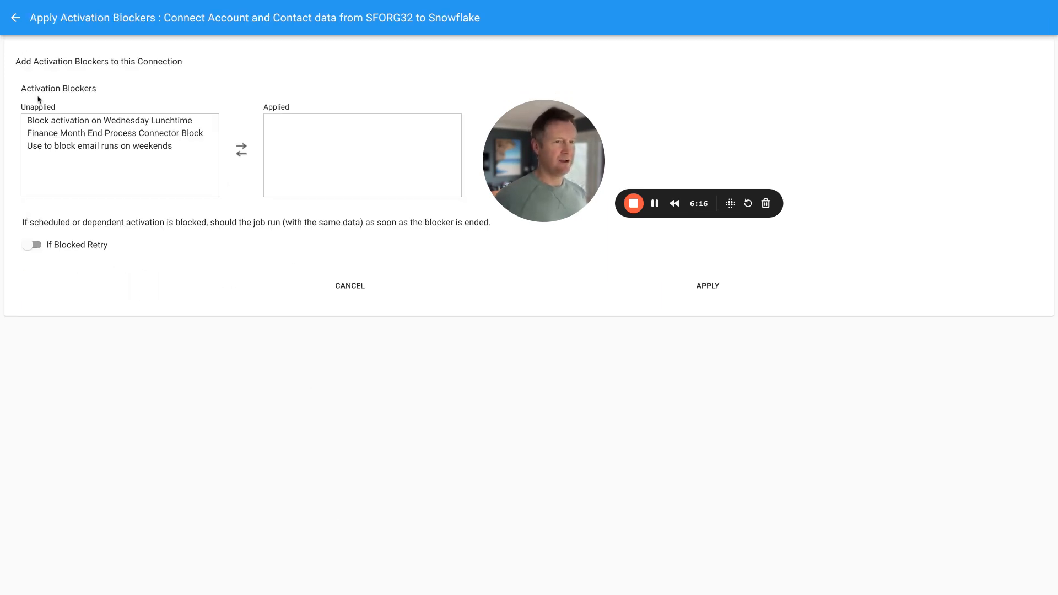
{"action": "double_click", "coordinate": [81, 147]}
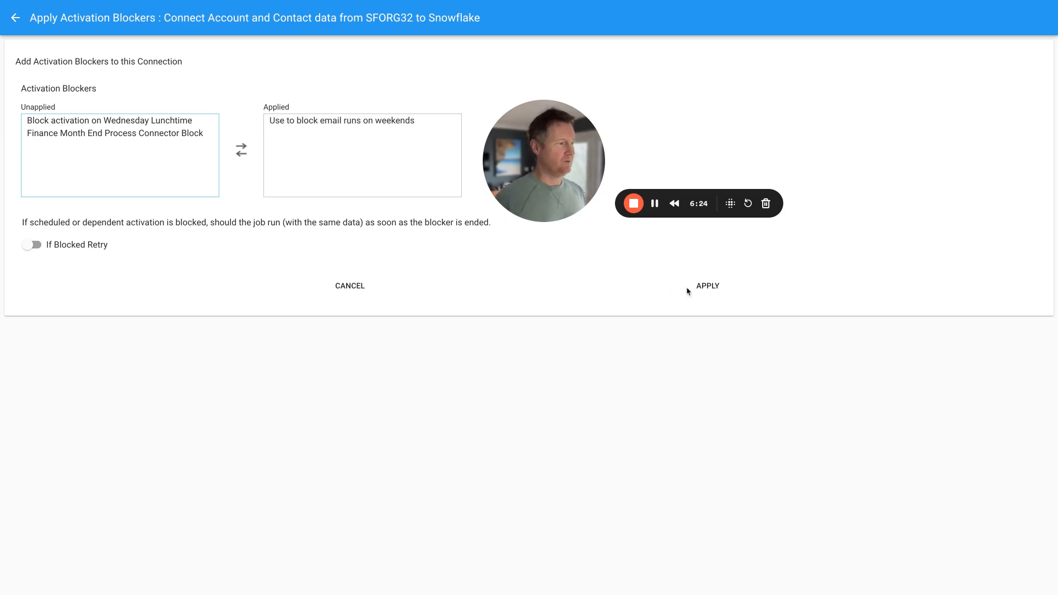
{"action": "left_click", "coordinate": [709, 286]}
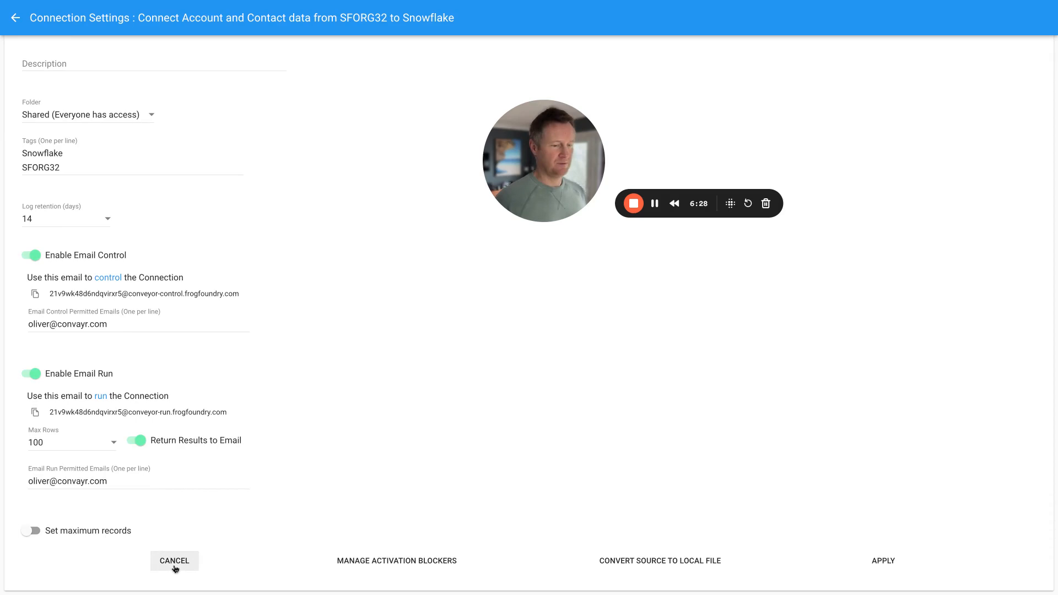
- Return to the connections list, check the Salesforce Public Reports / Contacts and accounts source, then go back
{"action": "scroll", "coordinate": [81, 142], "scroll_direction": "up", "scroll_amount": 2}
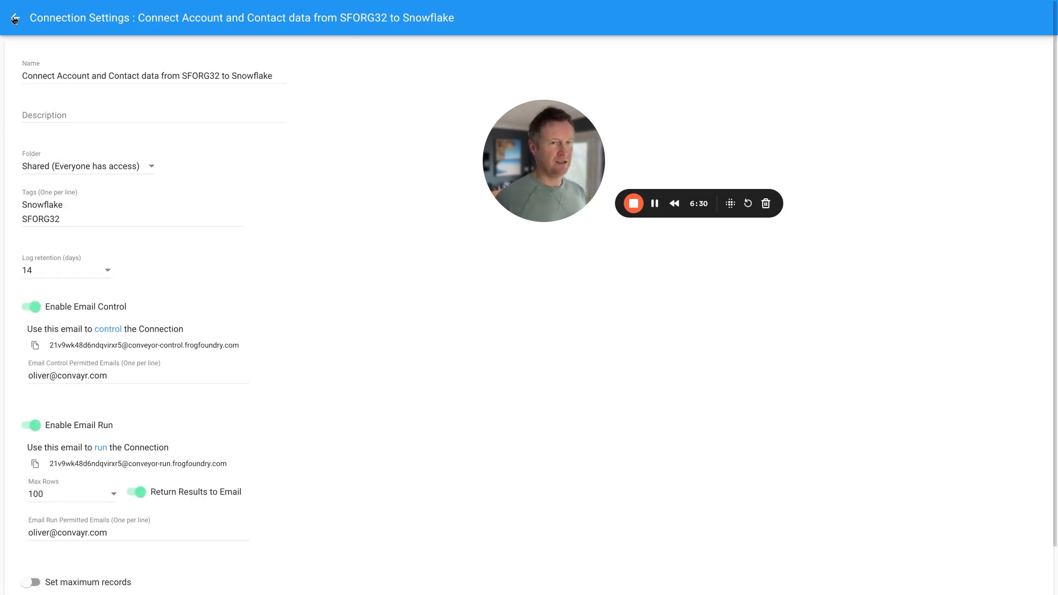
{"action": "left_click", "coordinate": [15, 18]}
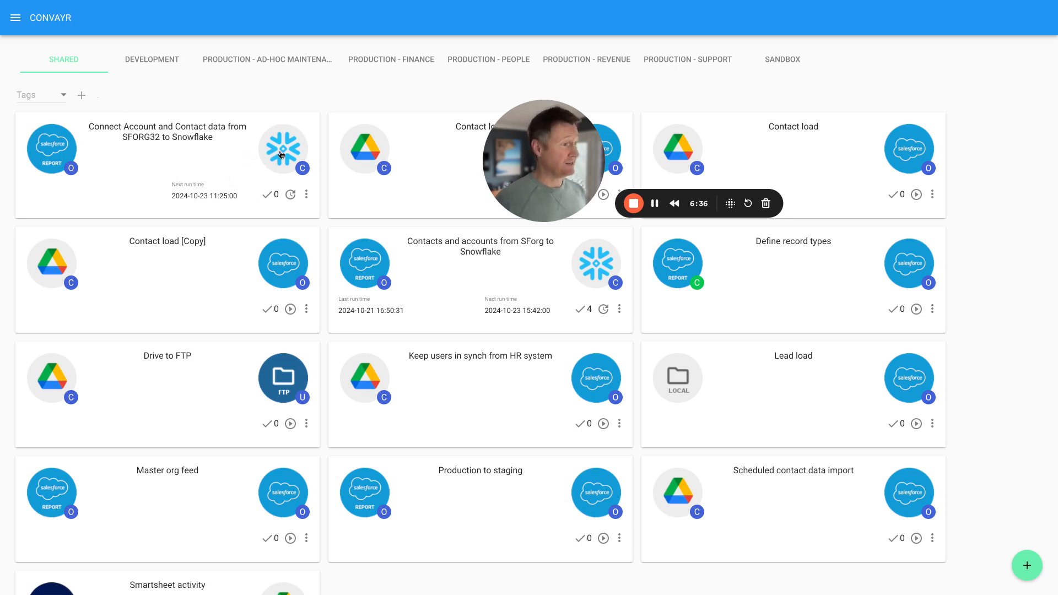
{"action": "left_click", "coordinate": [59, 153]}
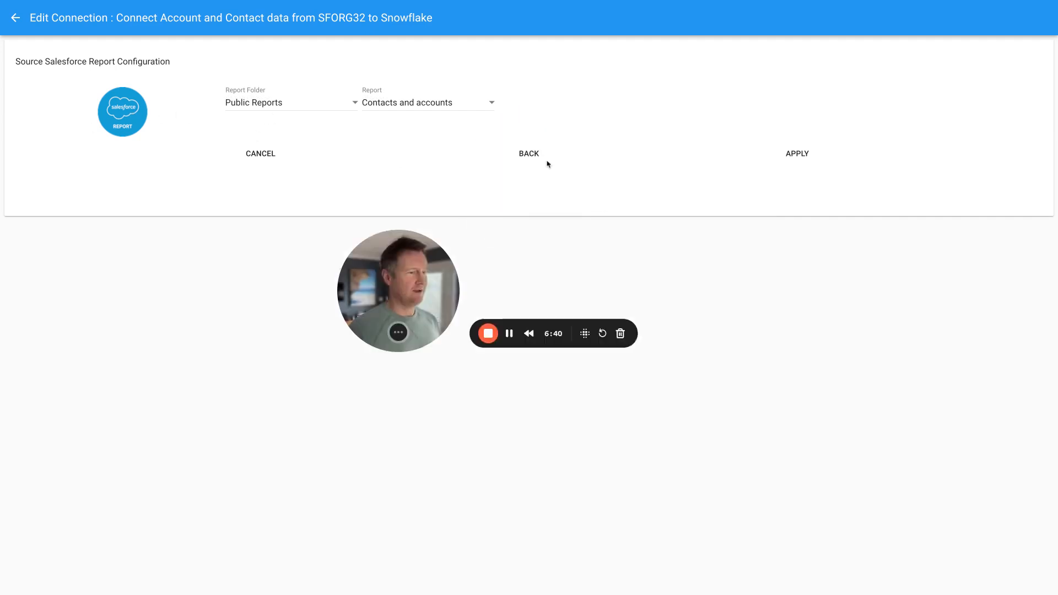
{"action": "left_click", "coordinate": [17, 17]}
{"action": "left_click", "coordinate": [306, 195]}
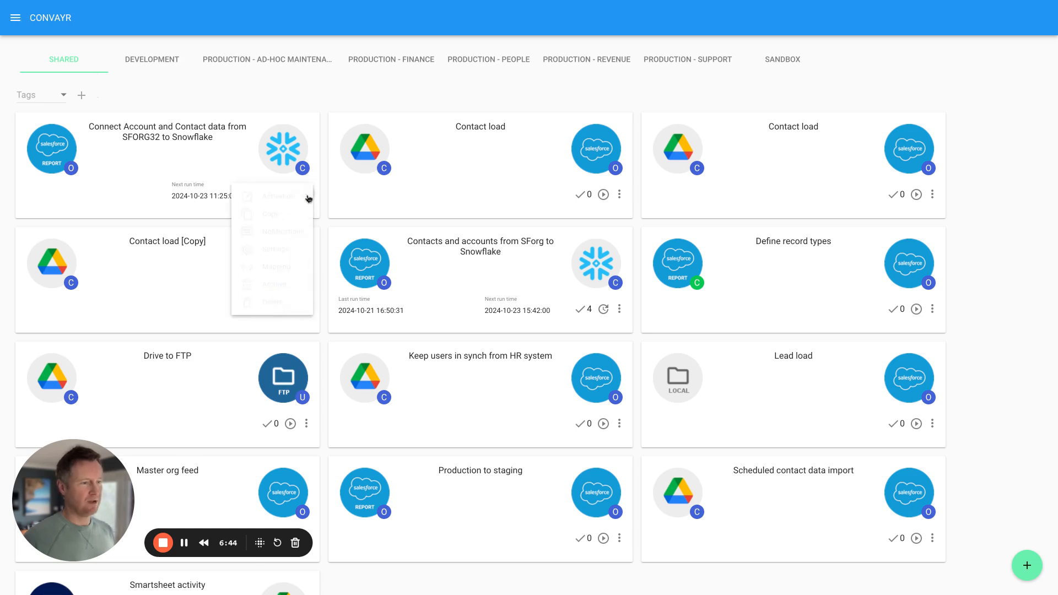
{"action": "left_click", "coordinate": [282, 232]}
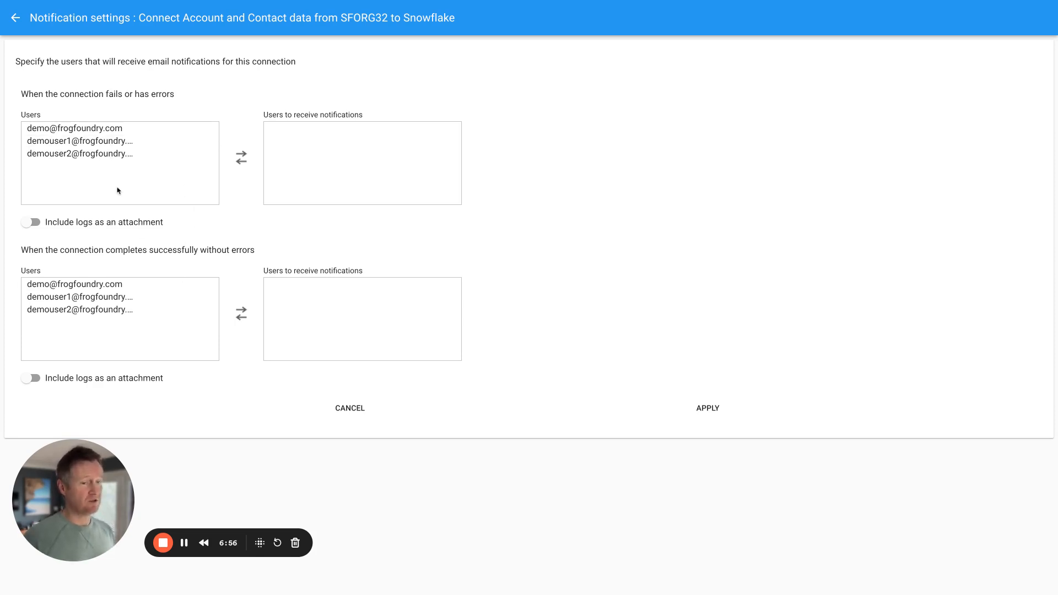
{"action": "left_click", "coordinate": [18, 20]}
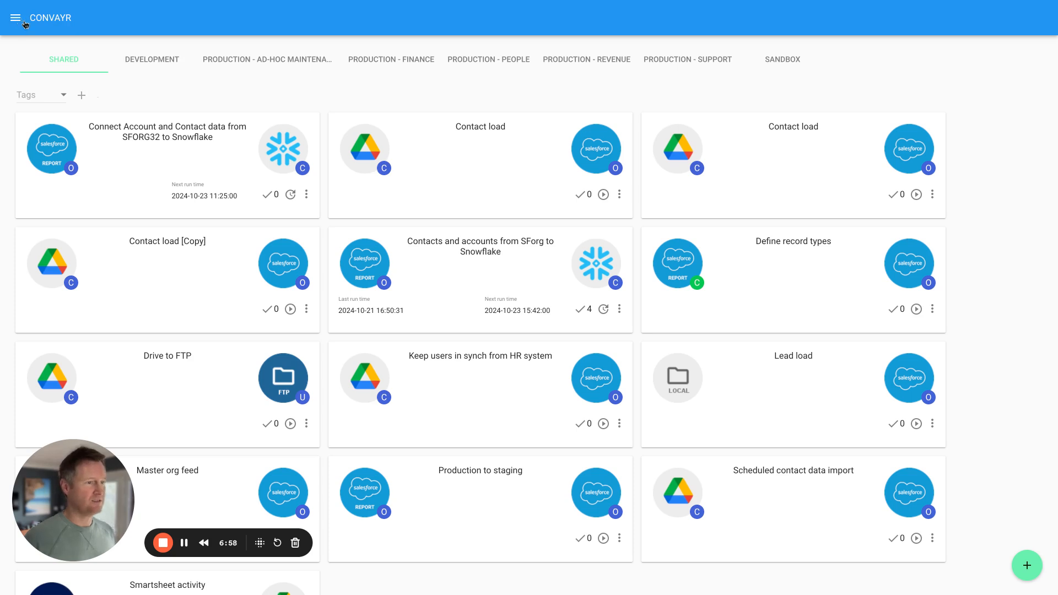
- Open the SFORG32-to-Snowflake connection's Mapping to review the Account section's three field mappings
{"action": "left_click", "coordinate": [307, 188]}
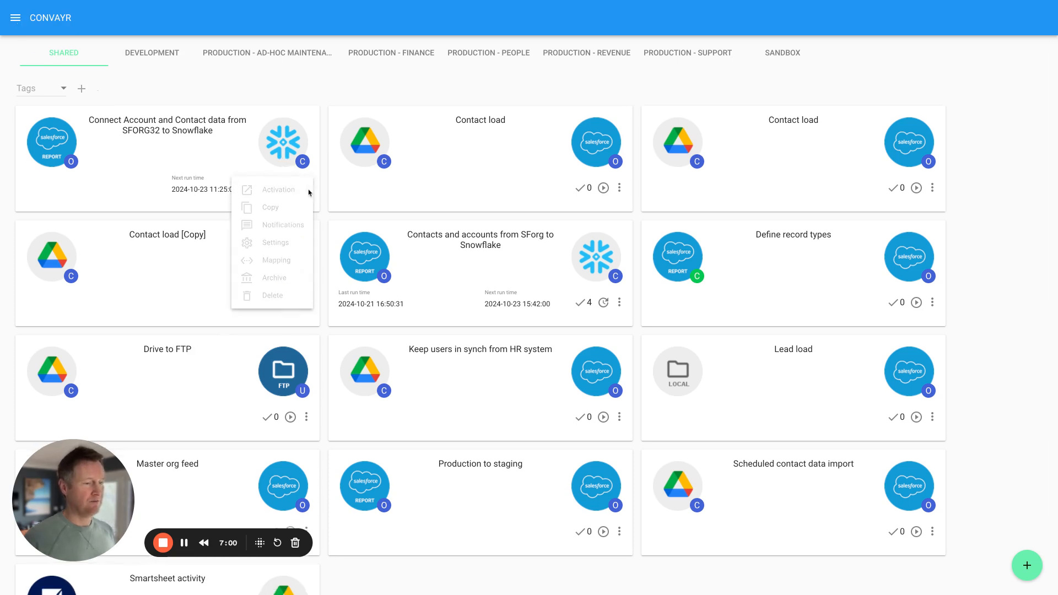
{"action": "left_click", "coordinate": [277, 264]}
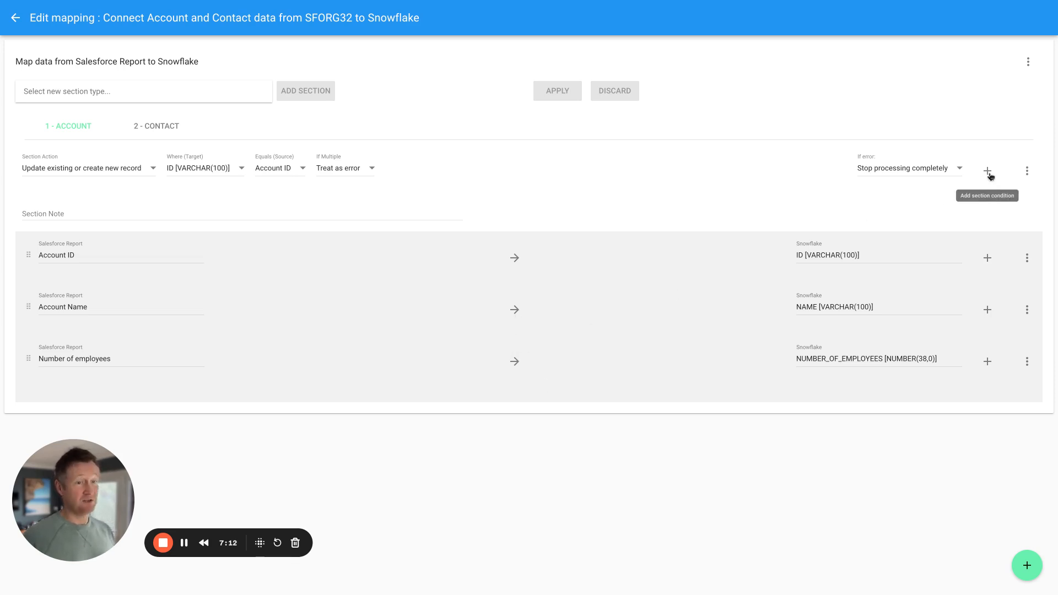
{"action": "left_click", "coordinate": [1028, 62]}
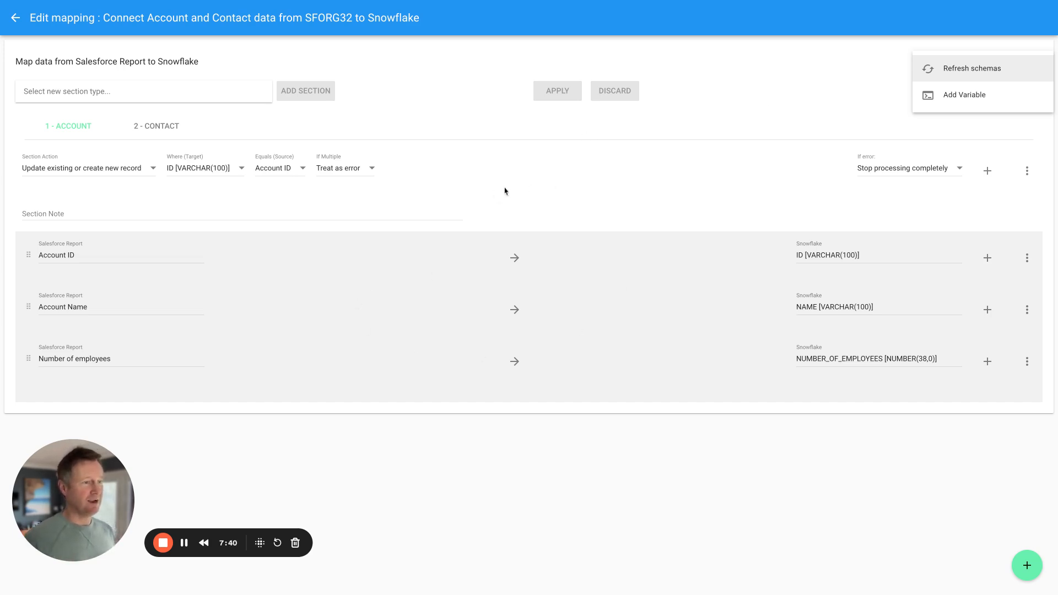
{"action": "left_click", "coordinate": [532, 142]}
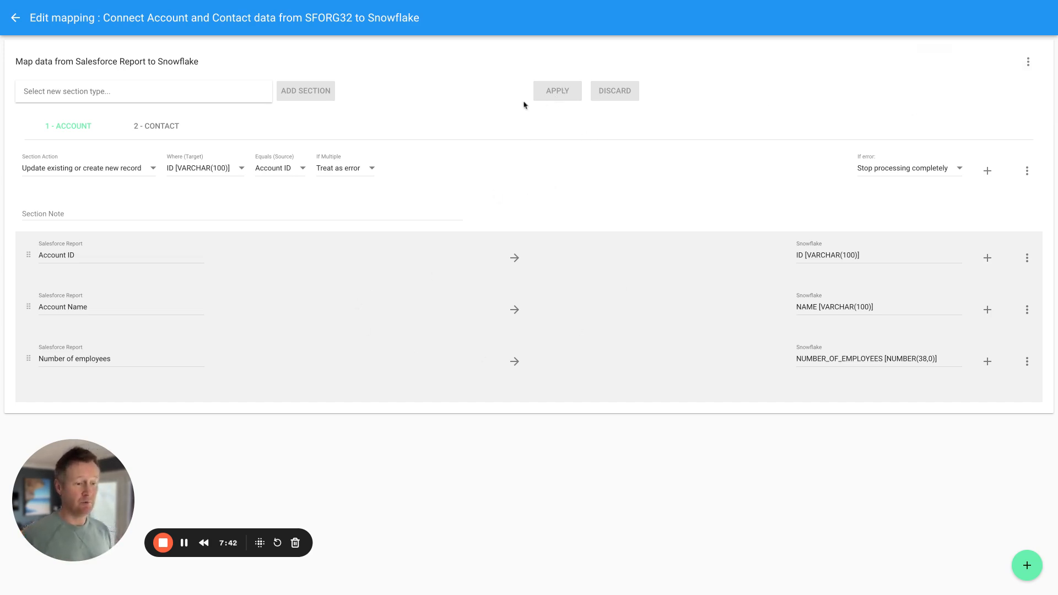